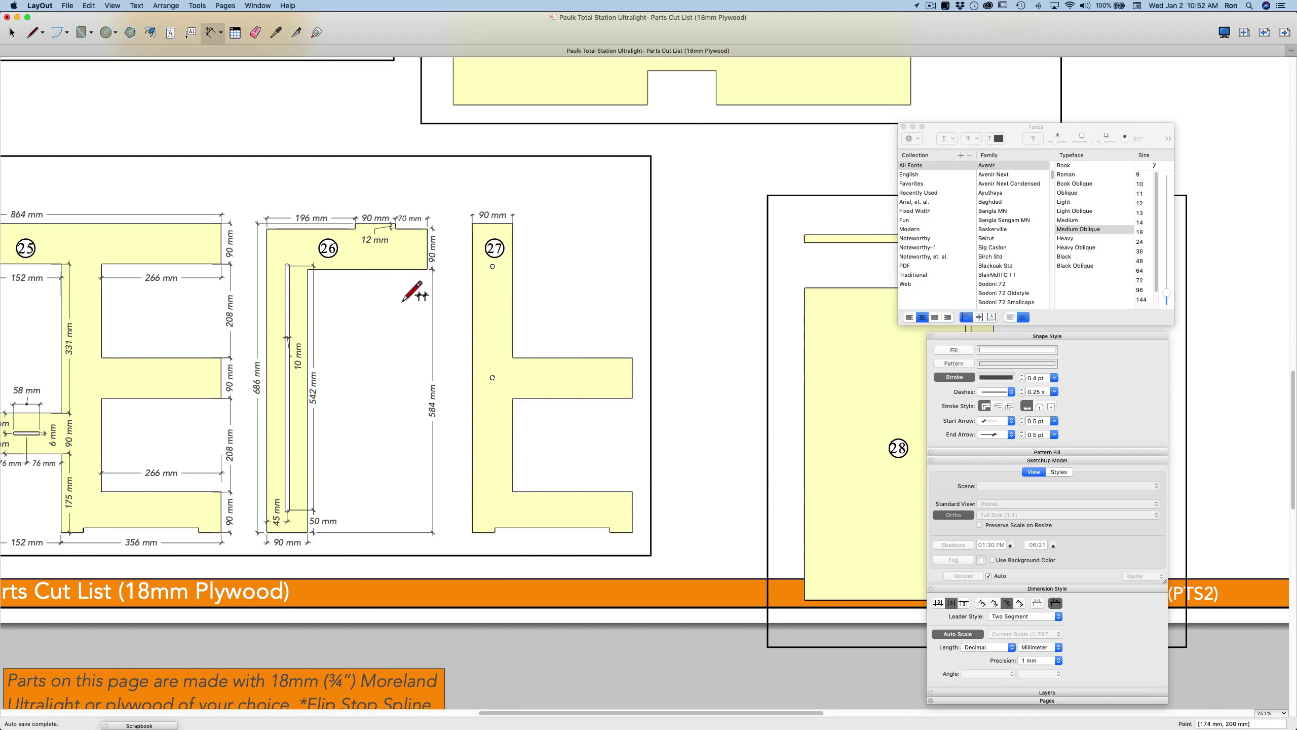
- Move the Fonts and Shape Style panels up and left, leaving the Start Arrow style unchanged
scroll(282, 236, "up", 1)
scroll(272, 238, "up", 1)
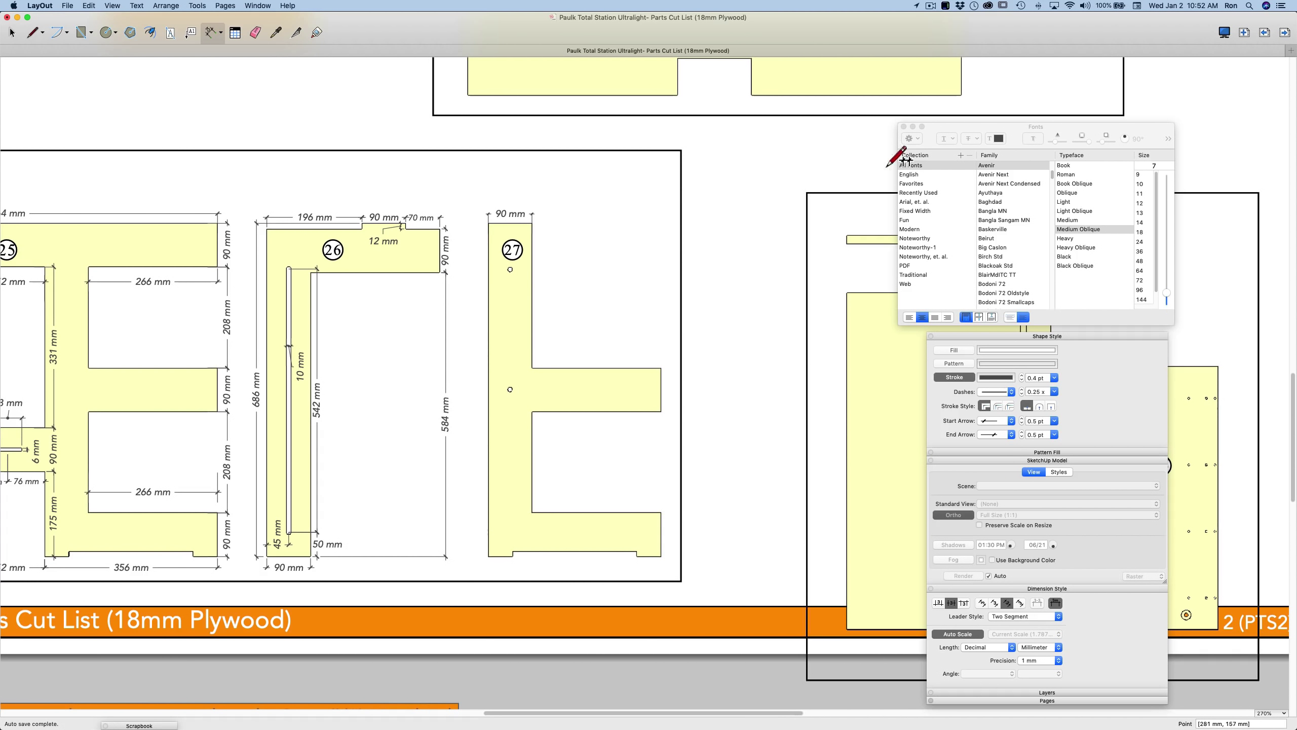
left_click_drag(977, 129, 878, 101)
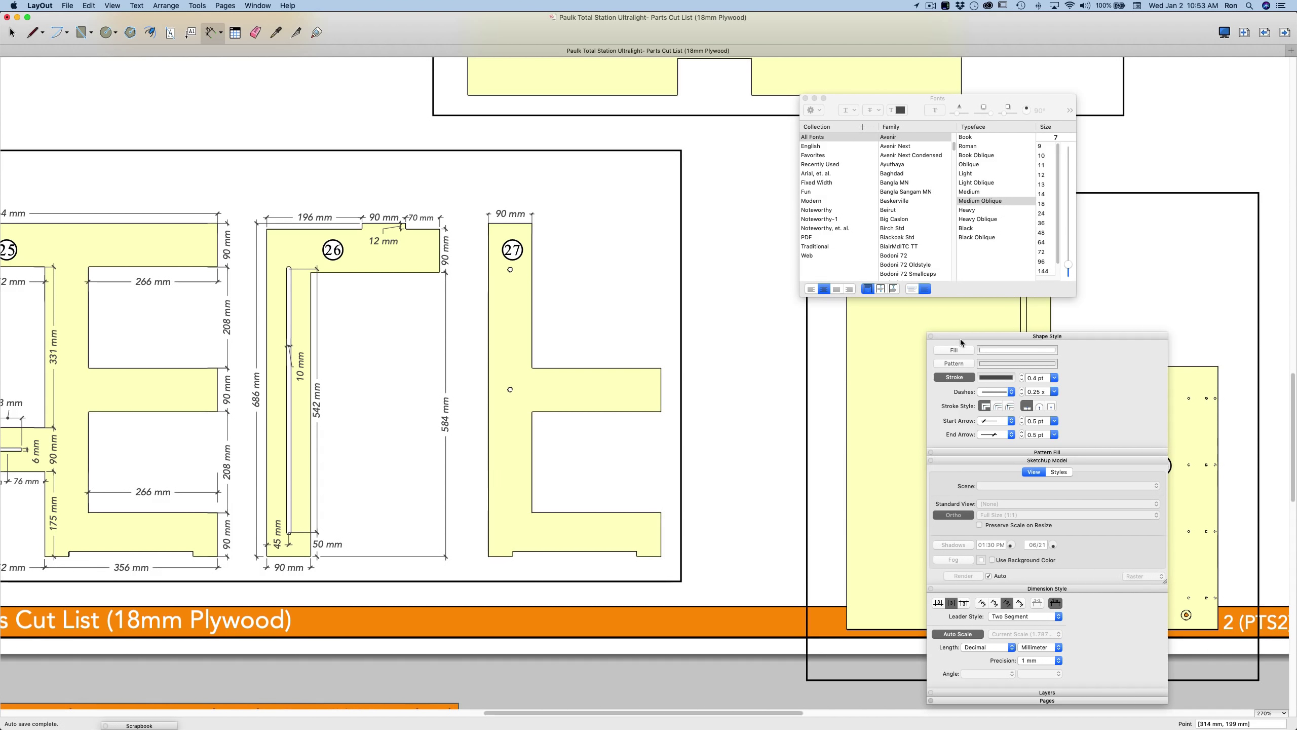
left_click_drag(961, 339, 823, 309)
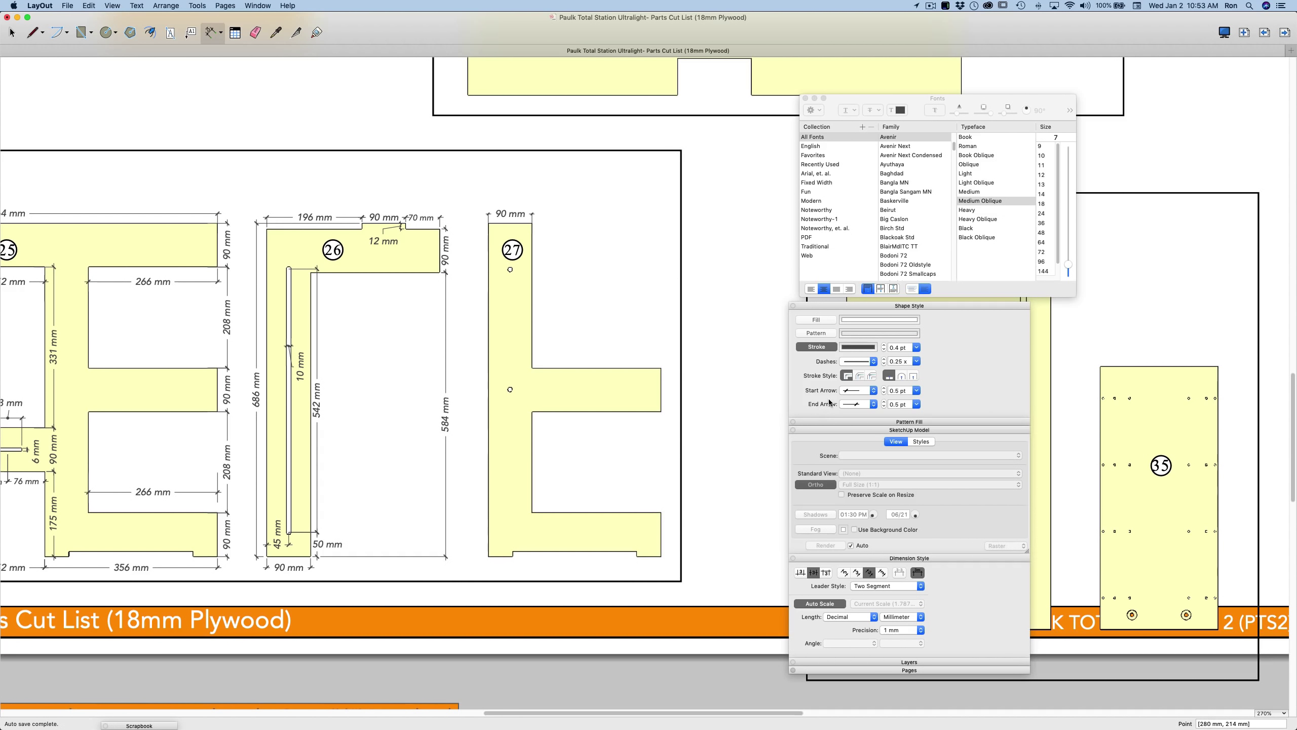
left_click(873, 390)
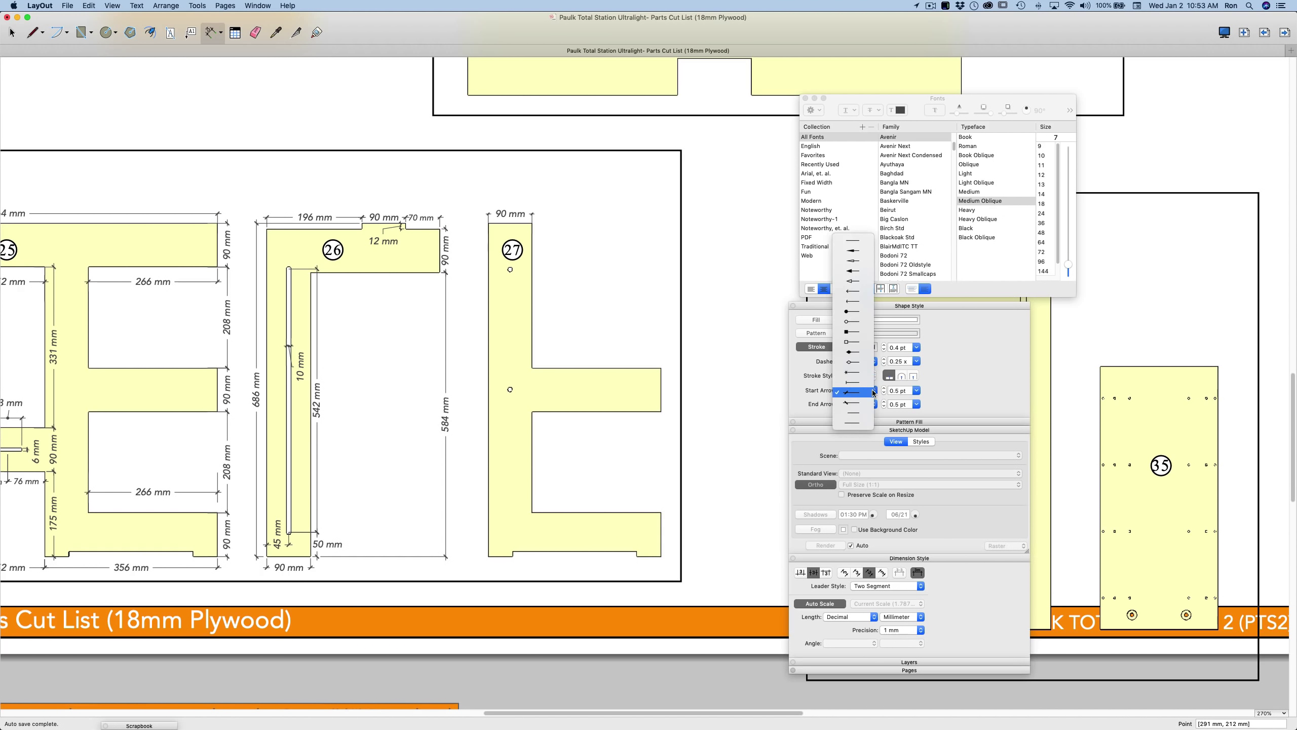
left_click(871, 389)
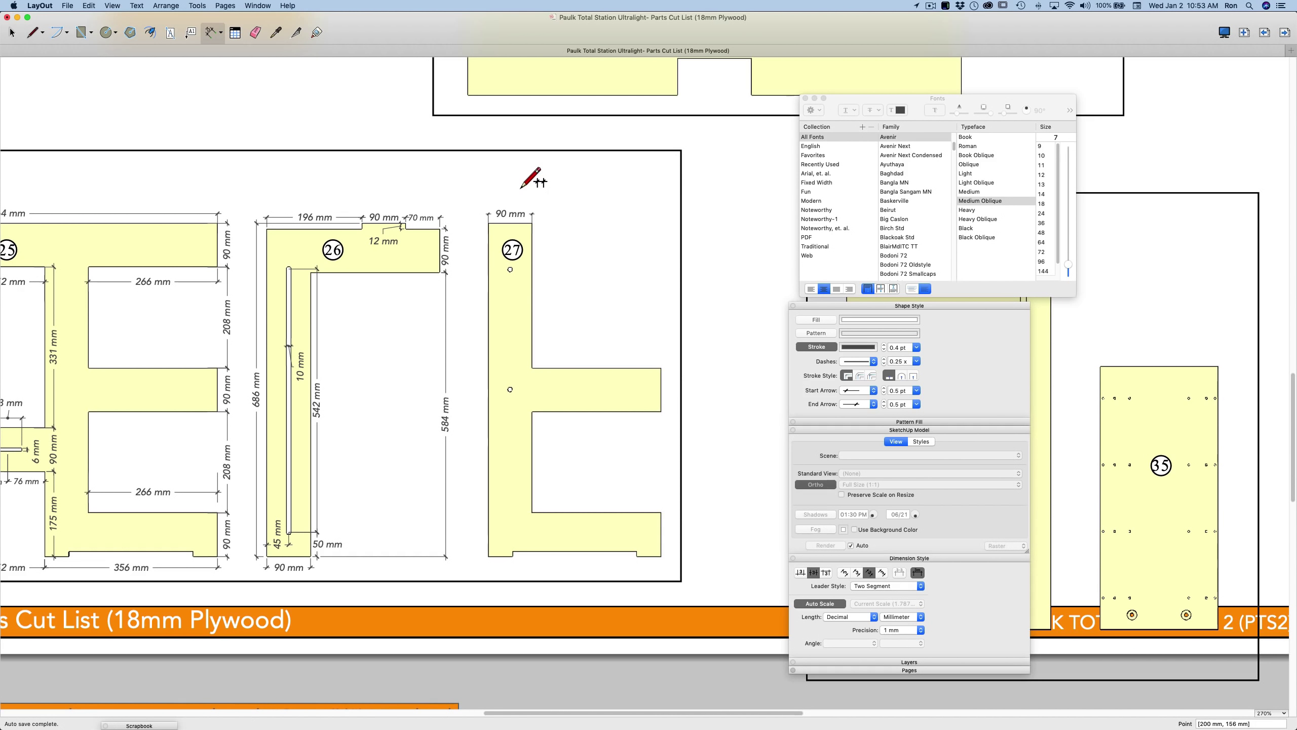
key("space")
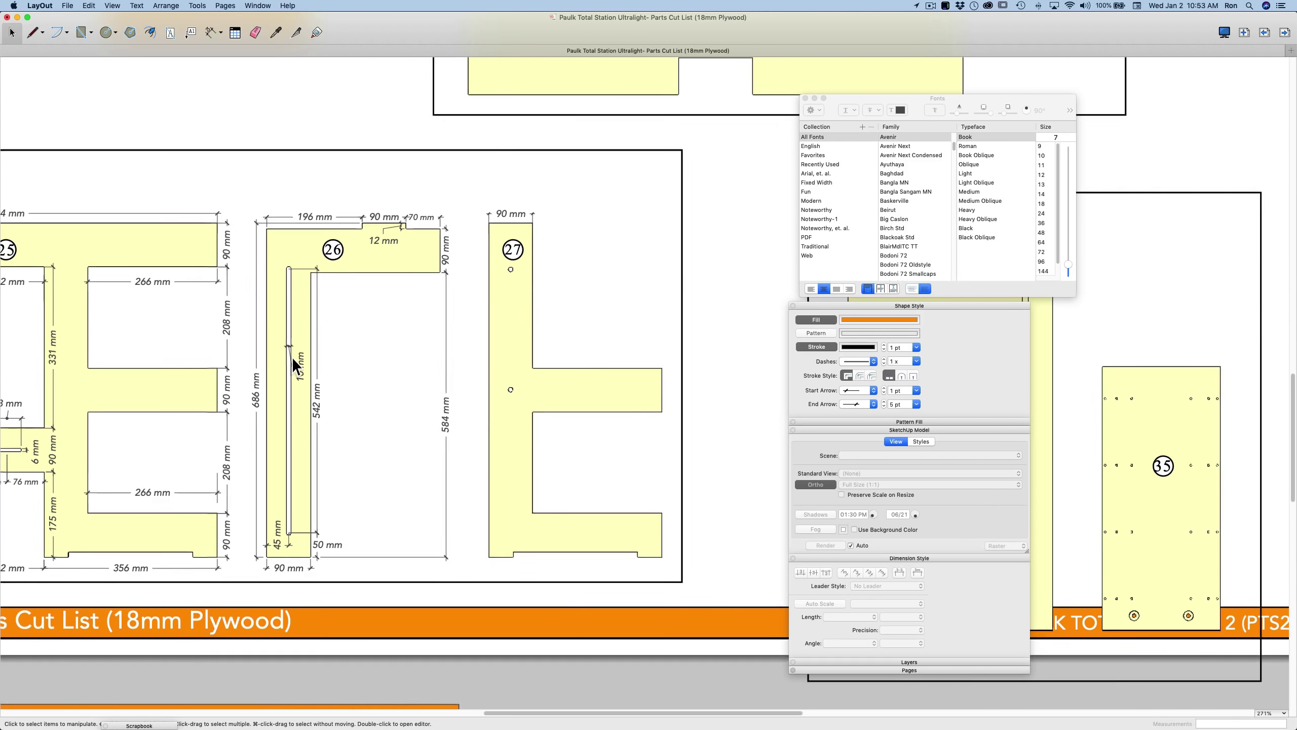
scroll(292, 357, "up", 3)
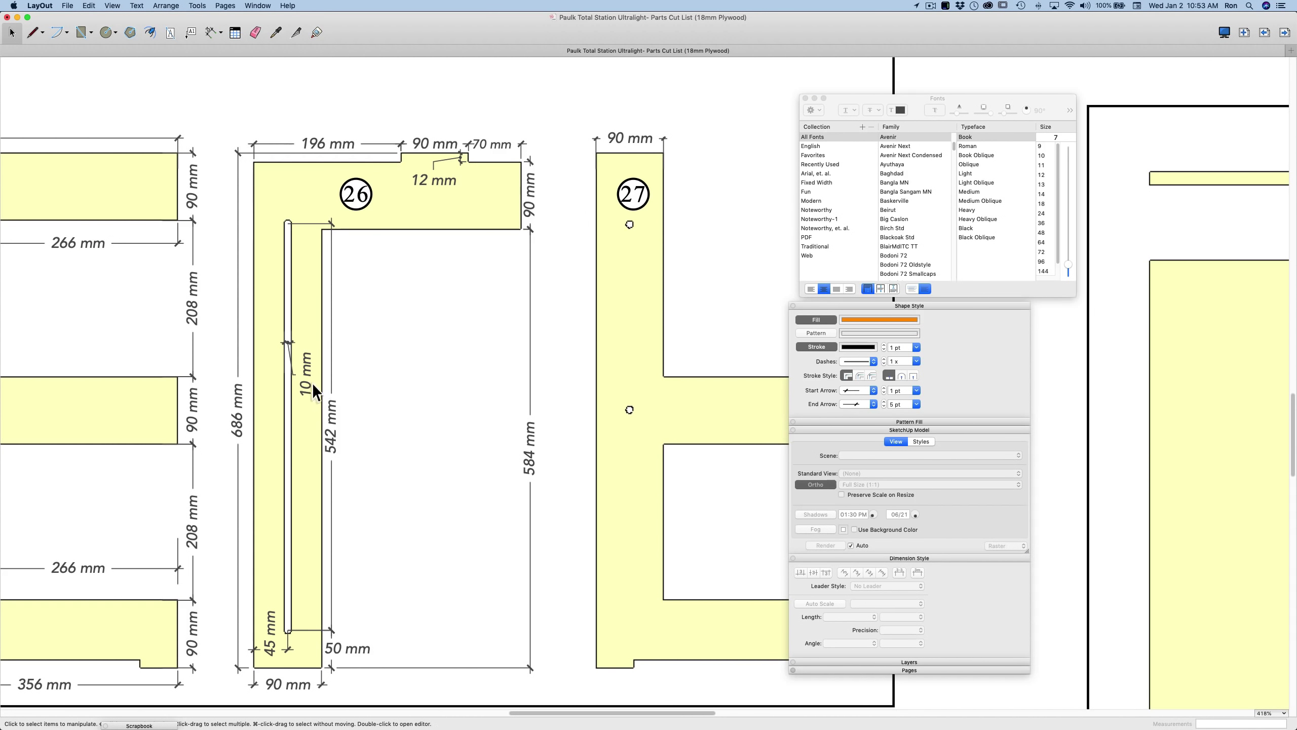
key("super+a")
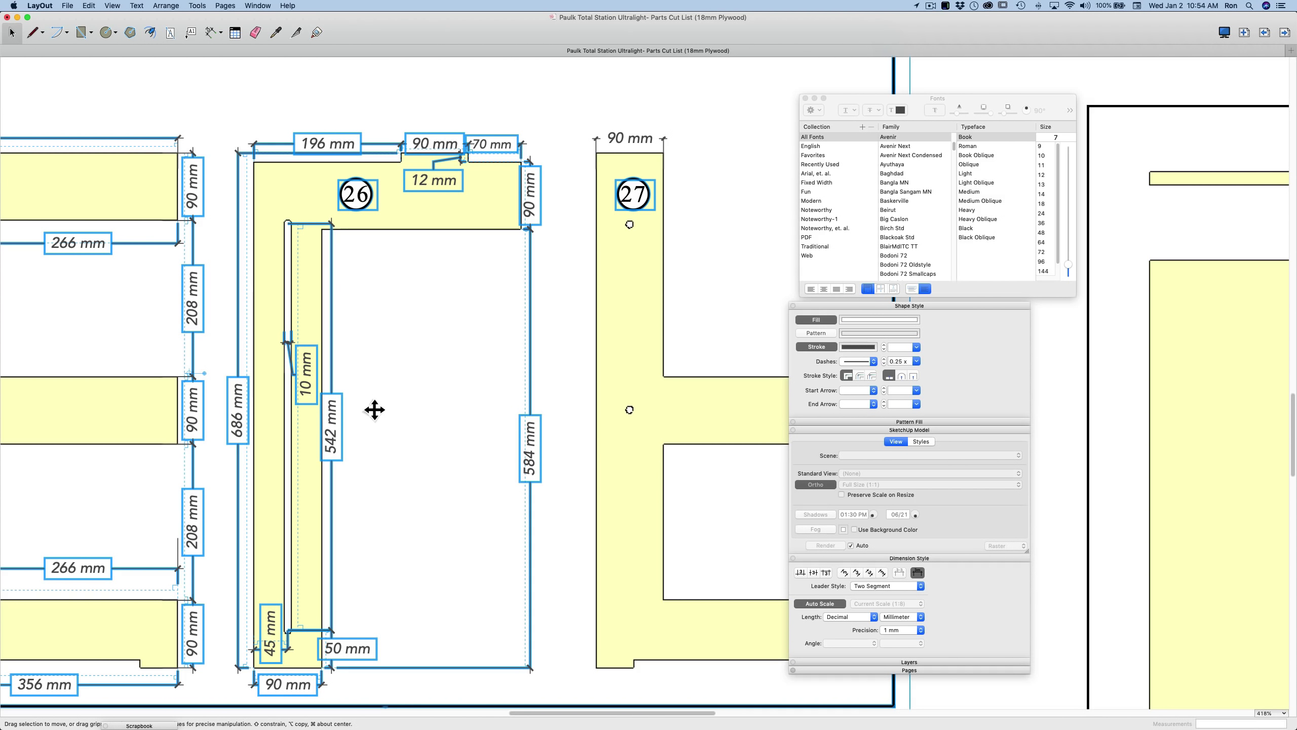
left_click(307, 385)
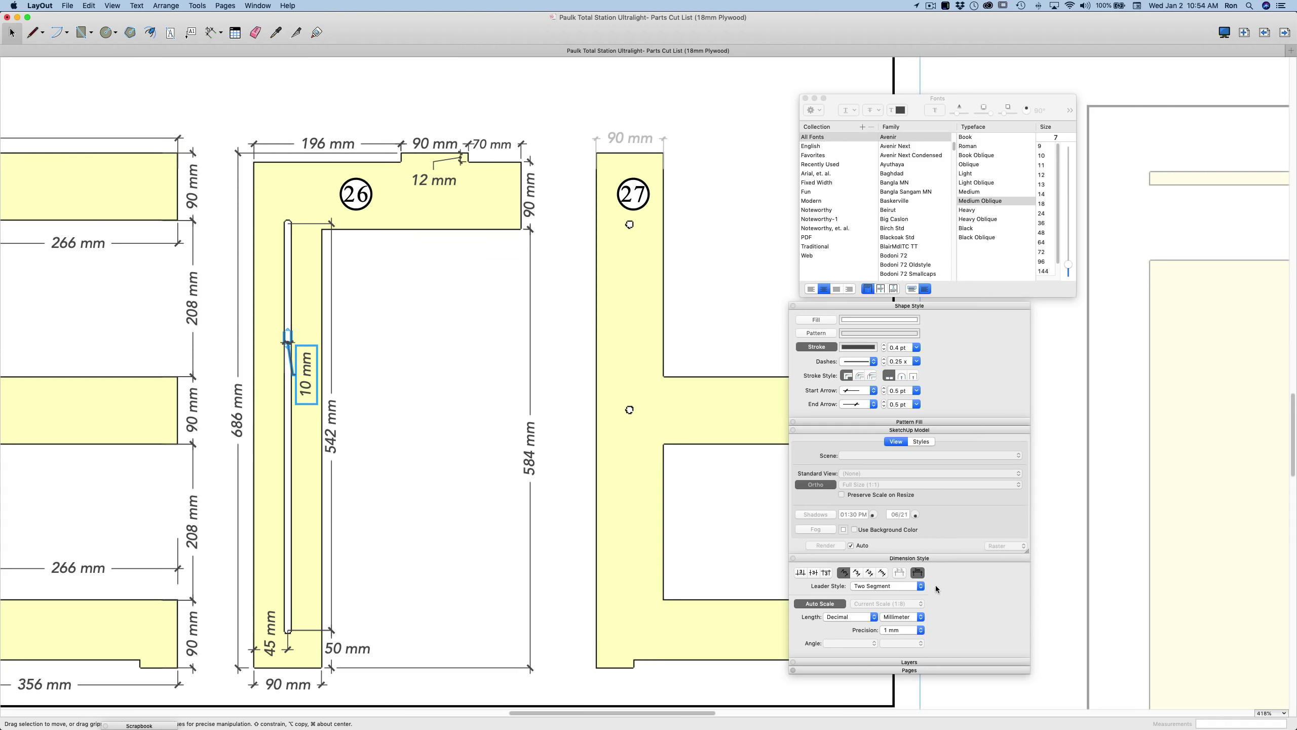
double_click(310, 379)
mouse_move(310, 379)
left_mouse_down()
mouse_move(356, 380)
mouse_move(310, 393)
mouse_move(309, 377)
left_mouse_up()
left_click(382, 383)
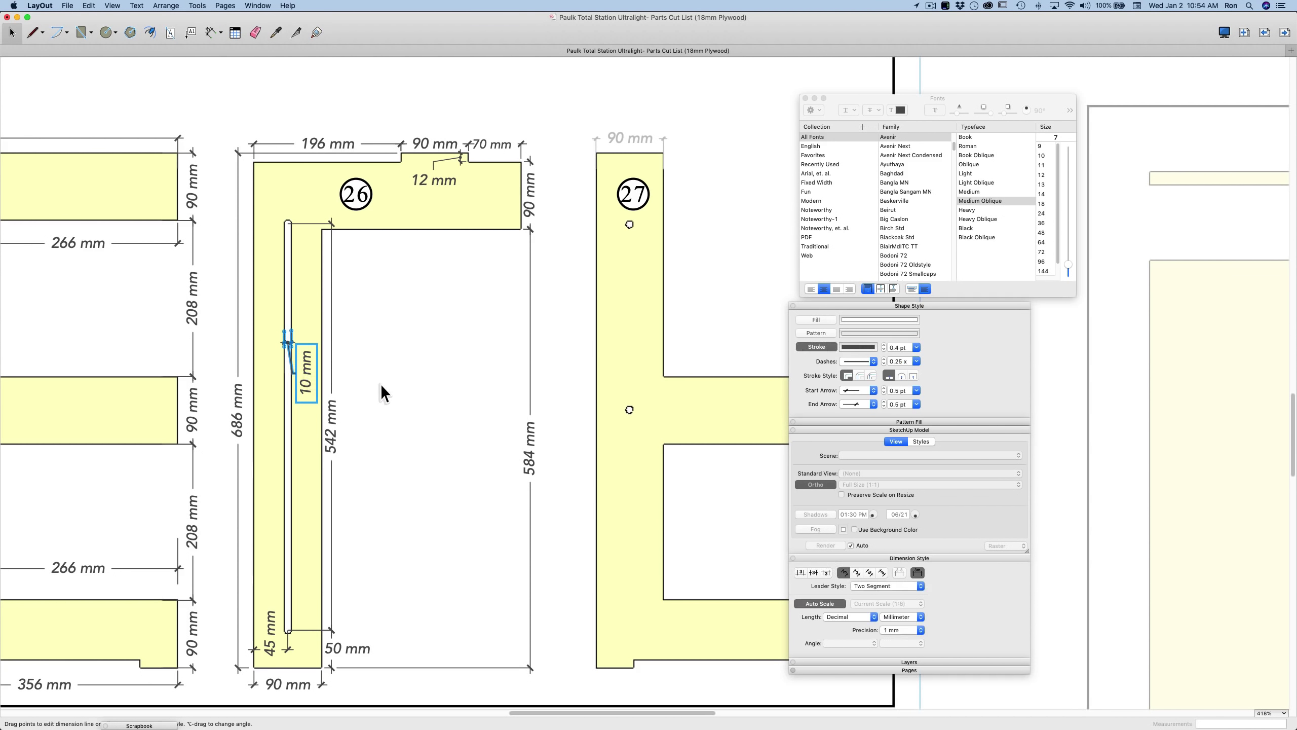
left_click(375, 379)
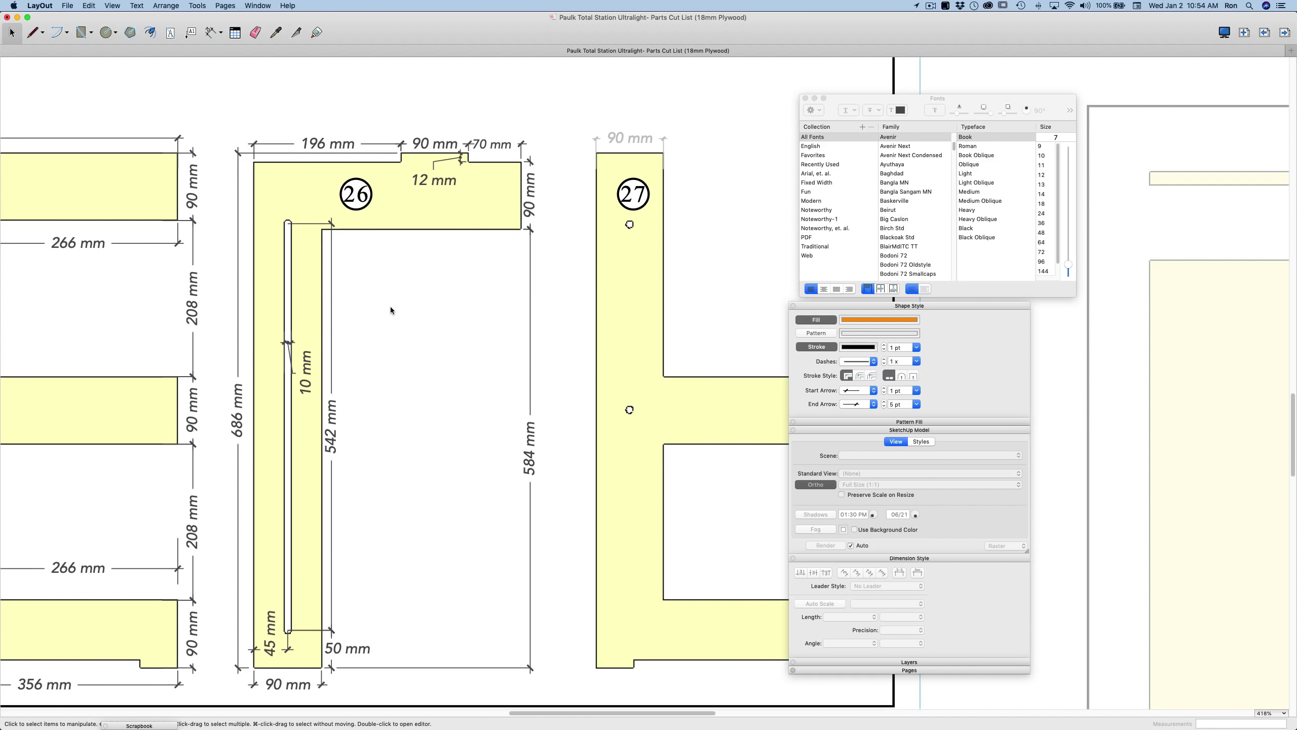
scroll(390, 311, "down", 3)
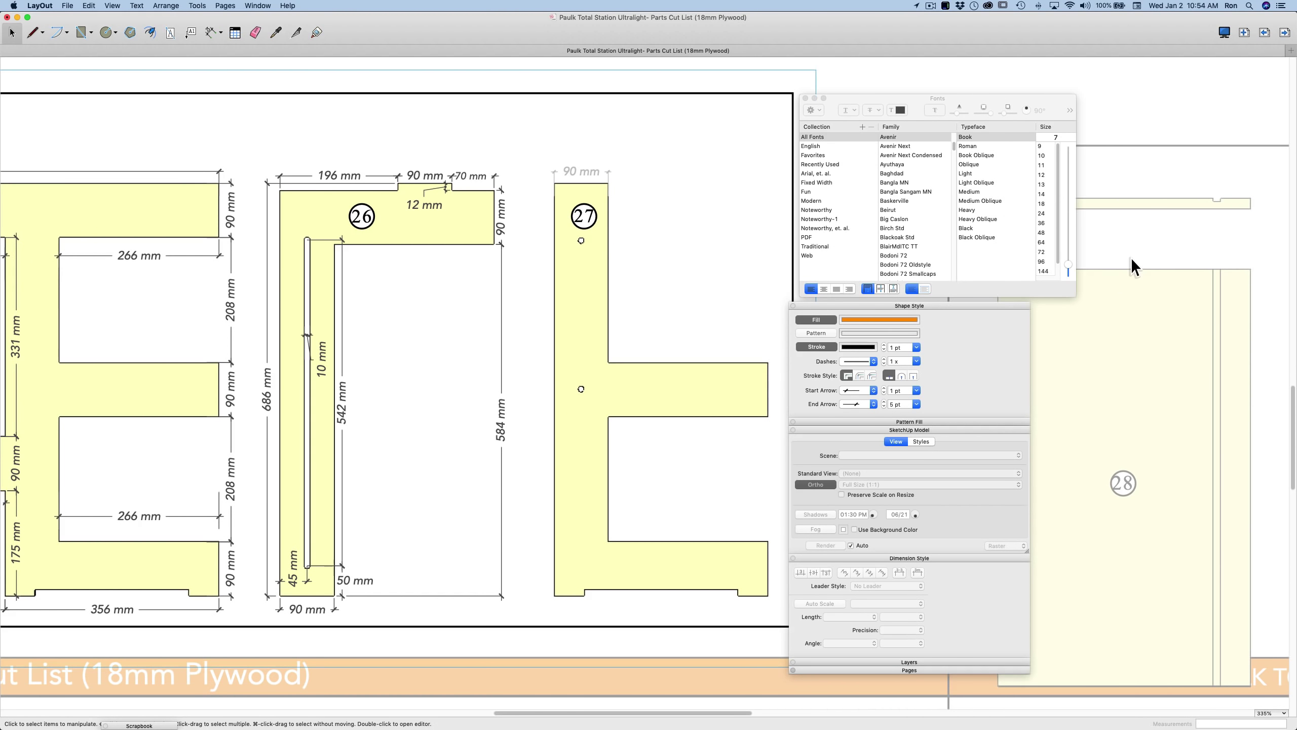
- Delete the old 90 mm dimension and add part 27's 686 mm left-edge height
left_click(597, 178)
key("Delete")
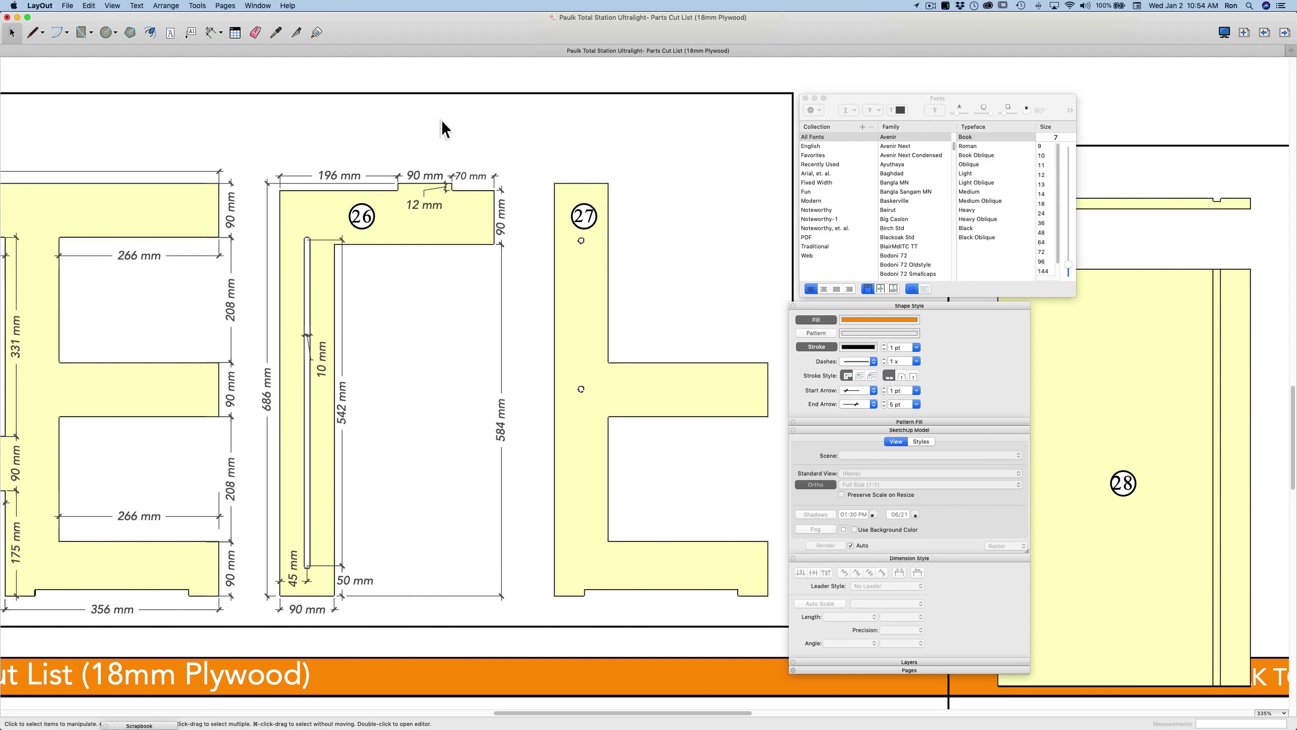
left_click(209, 33)
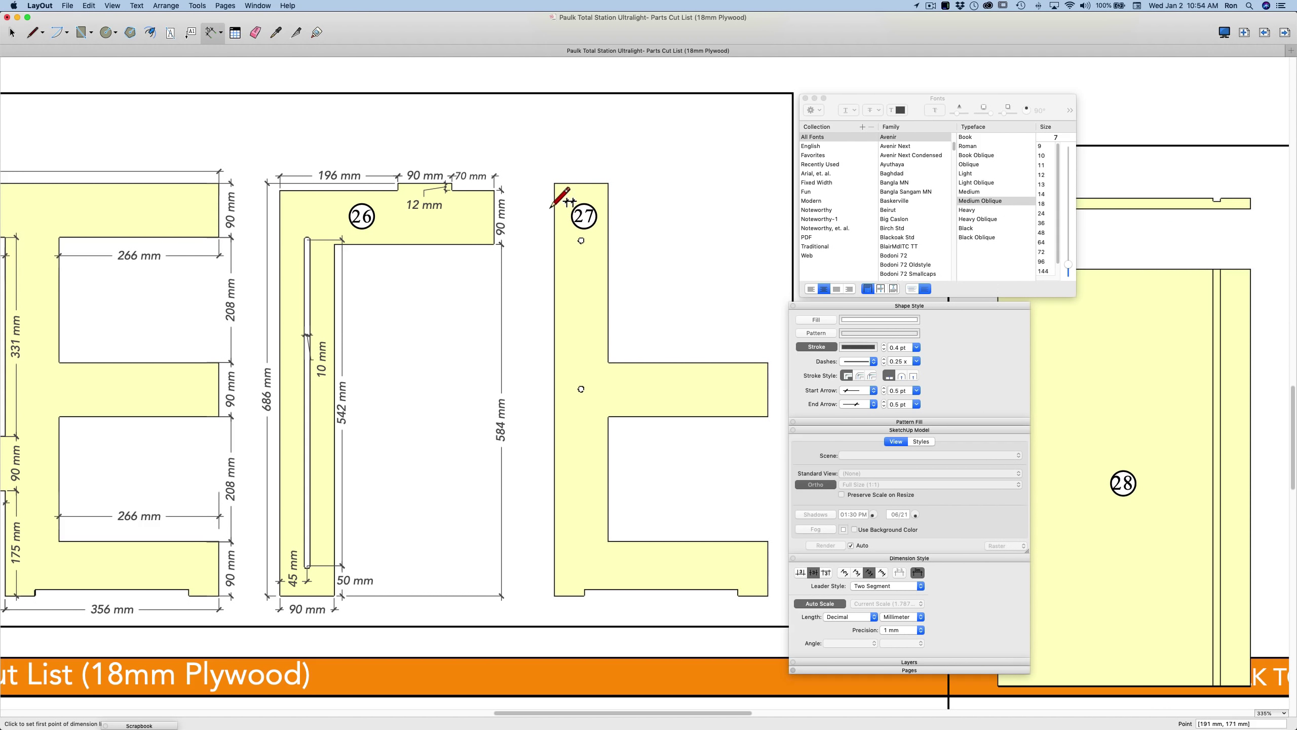
left_click(555, 184)
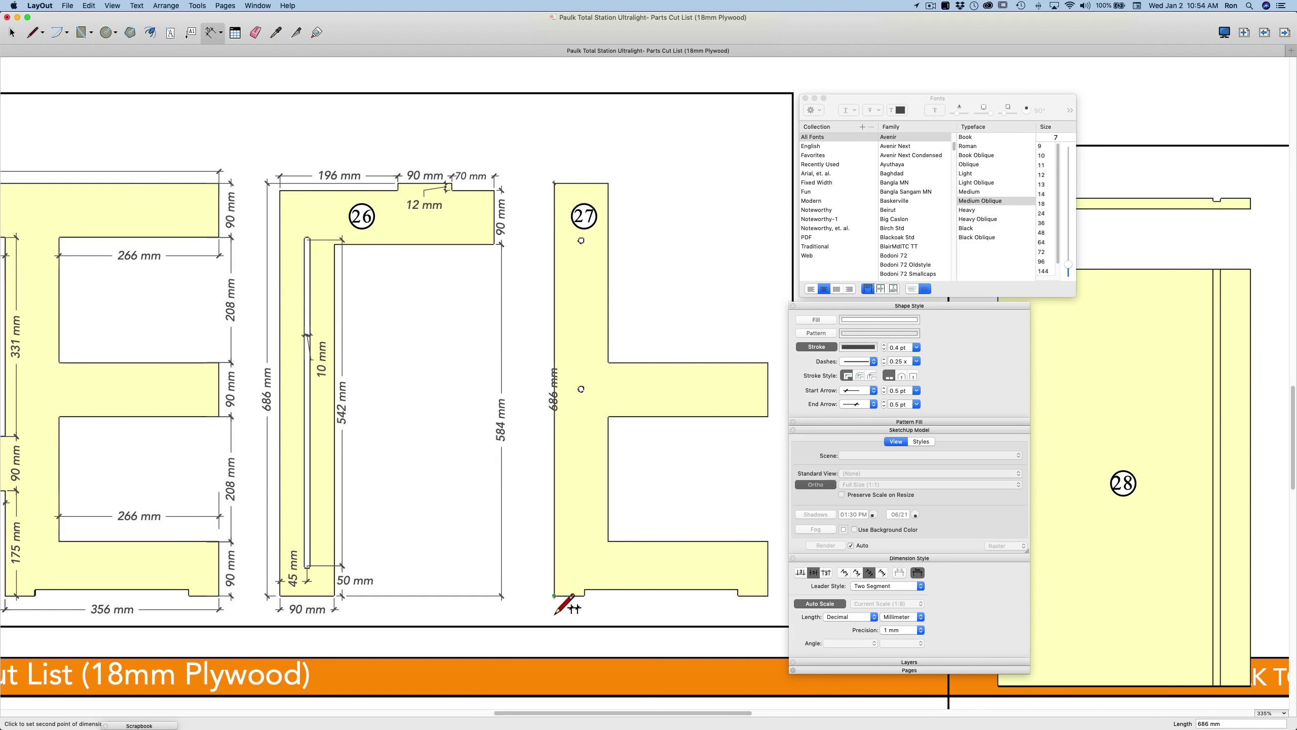
left_click(555, 596)
left_click(548, 610)
- Add the 90 mm top width and chain the right edge as 298, 90, 208, 90 mm
left_click(555, 184)
left_click(607, 184)
left_click(607, 176)
scroll(611, 187, "down", 2)
left_click(607, 183)
double_click(744, 406)
double_click(744, 520)
double_click(743, 569)
- Chain the bottom as 50, 256, 50 mm, plus the 10 mm notch and 356 mm overall width
left_click(548, 568)
double_click(576, 568)
double_click(716, 568)
double_click(743, 568)
left_click(575, 562)
left_click(575, 568)
left_click(605, 567)
left_click(547, 568)
left_click(744, 569)
left_click(760, 586)
- Add part 27's 45 mm stem dimension and the 247 mm dimension
scroll(607, 383, "up", 5)
left_click(555, 428)
left_click(626, 431)
left_click(564, 442)
scroll(565, 443, "down", 5)
scroll(555, 611, "up", 4)
left_click(506, 636)
scroll(541, 409, "up", 4)
left_click(545, 407)
scroll(549, 409, "down", 5)
scroll(550, 414, "up", 4)
left_click(546, 74)
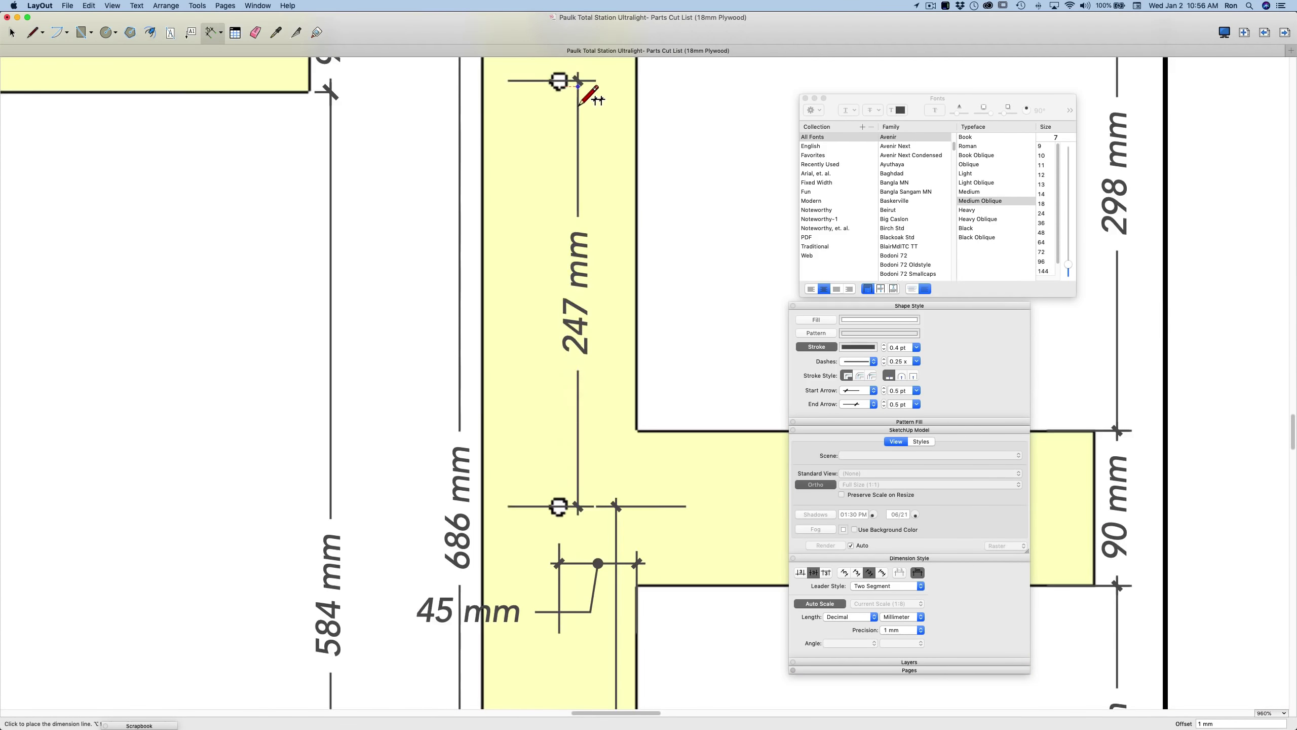
scroll(608, 204, "down", 5)
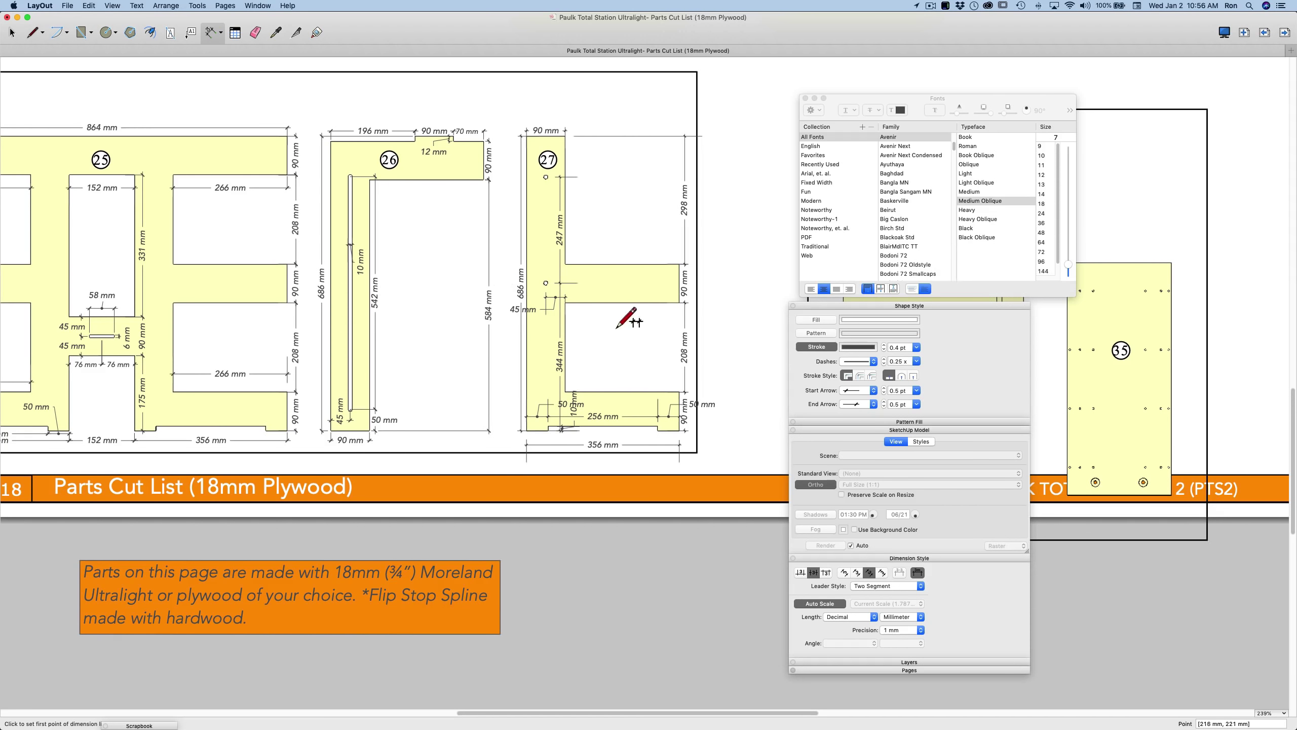
scroll(584, 299, "up", 5)
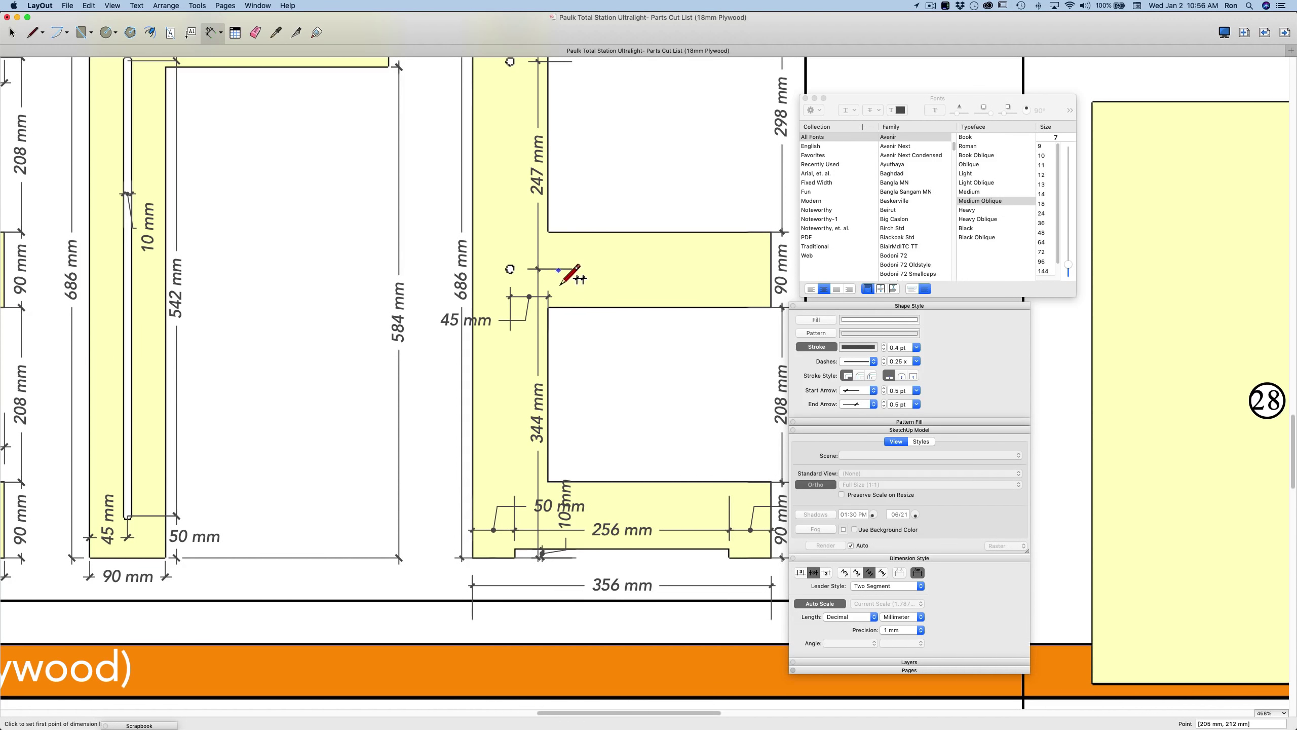
scroll(529, 299, "down", 3)
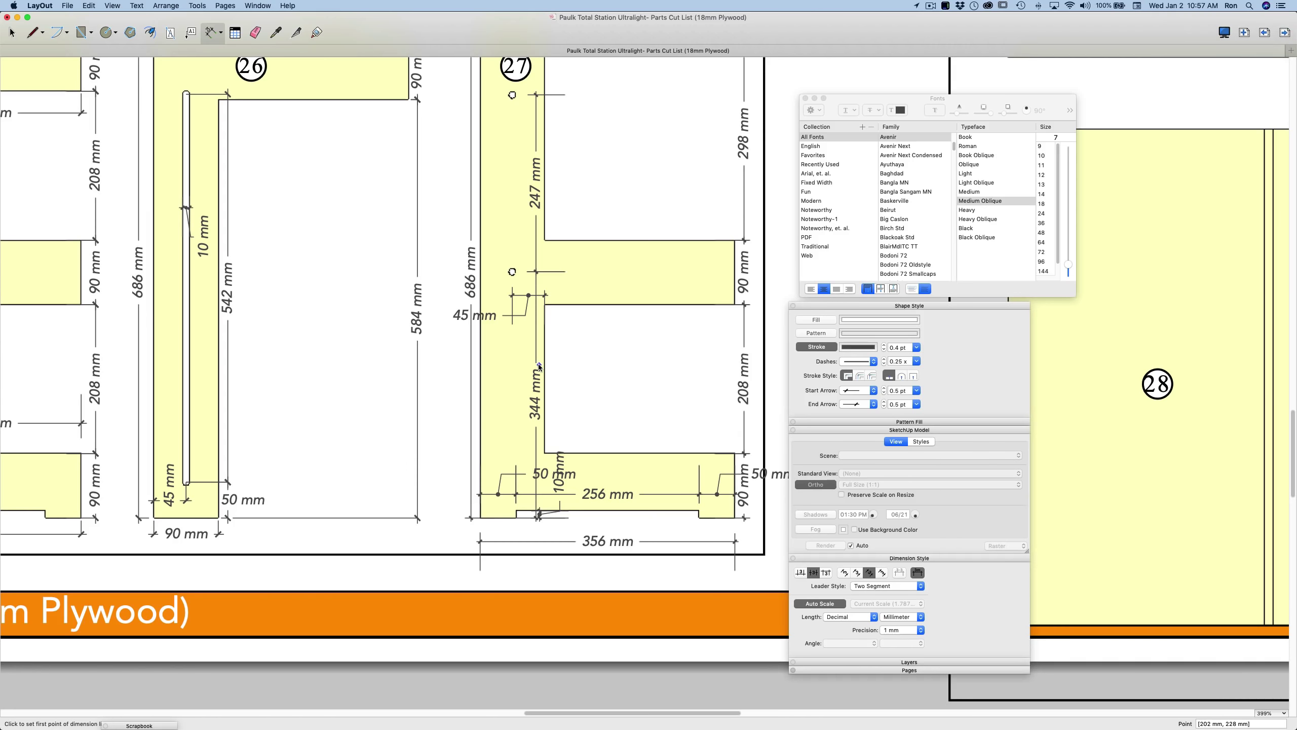
scroll(552, 316, "down", 2)
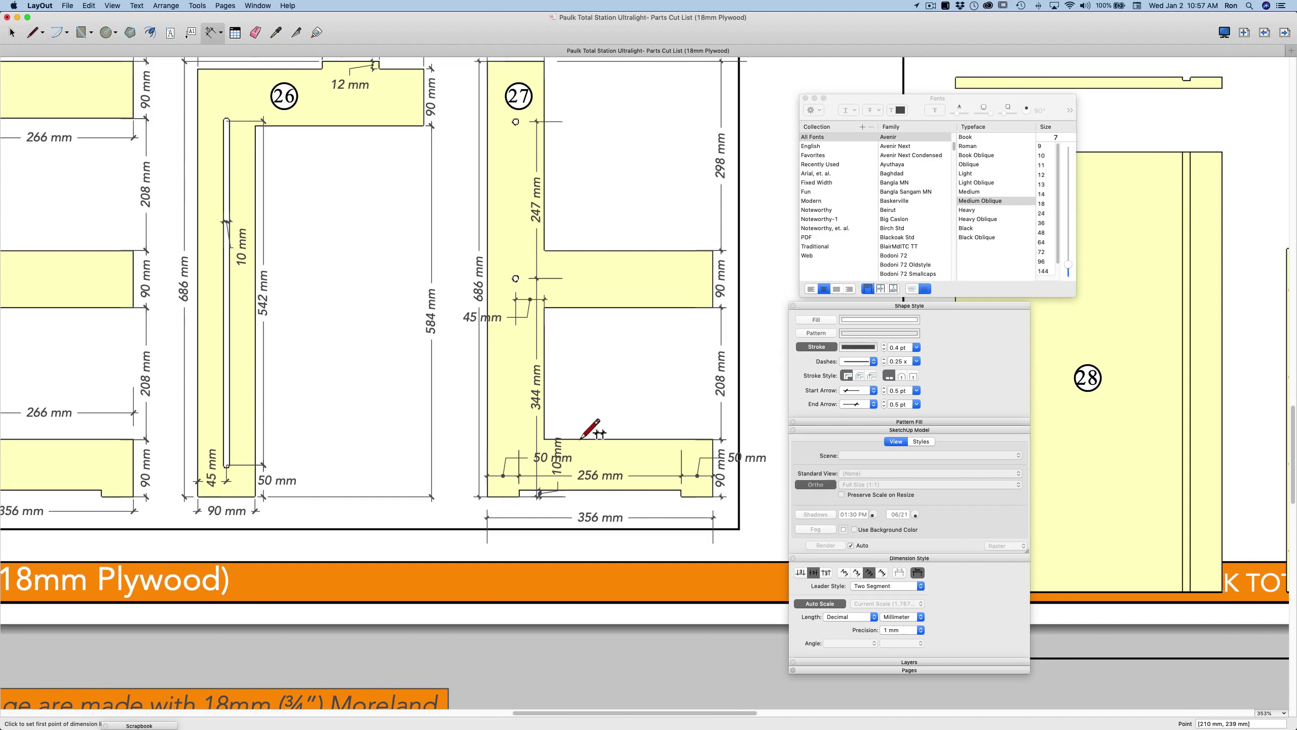
scroll(552, 503, "up", 20)
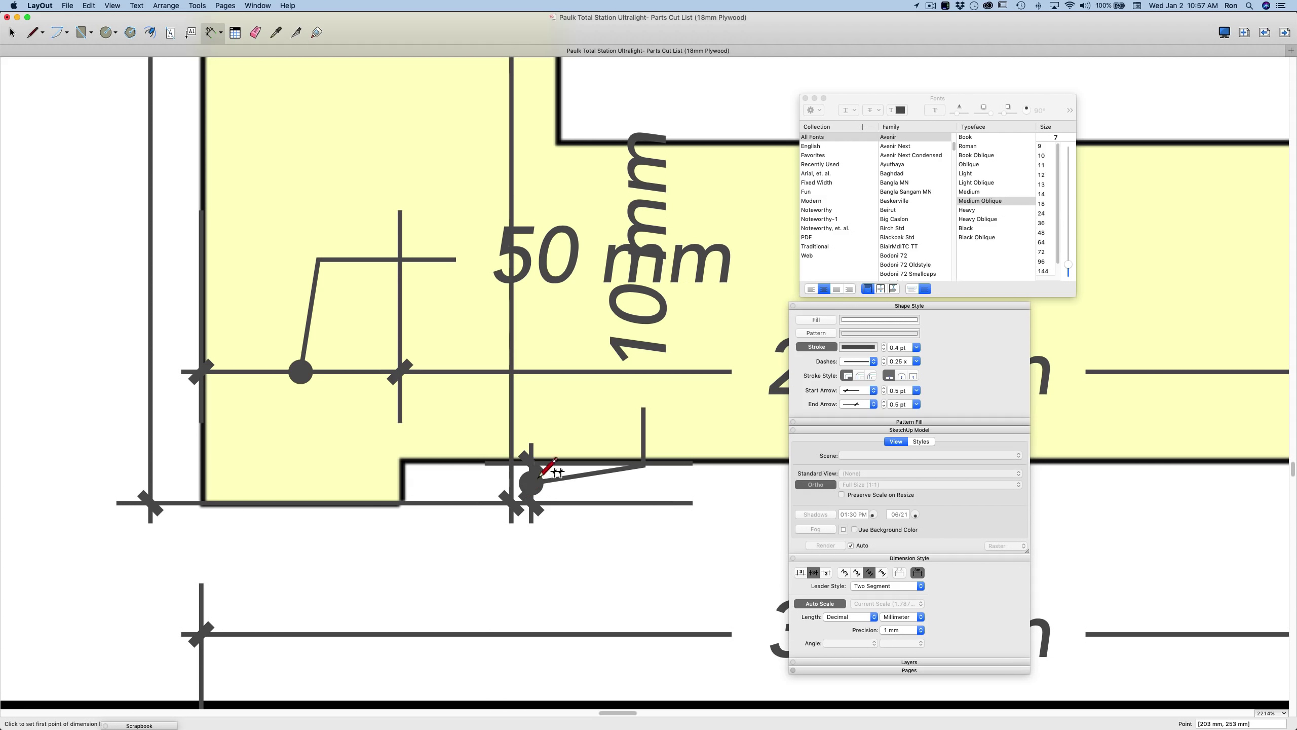
scroll(516, 476, "down", 5)
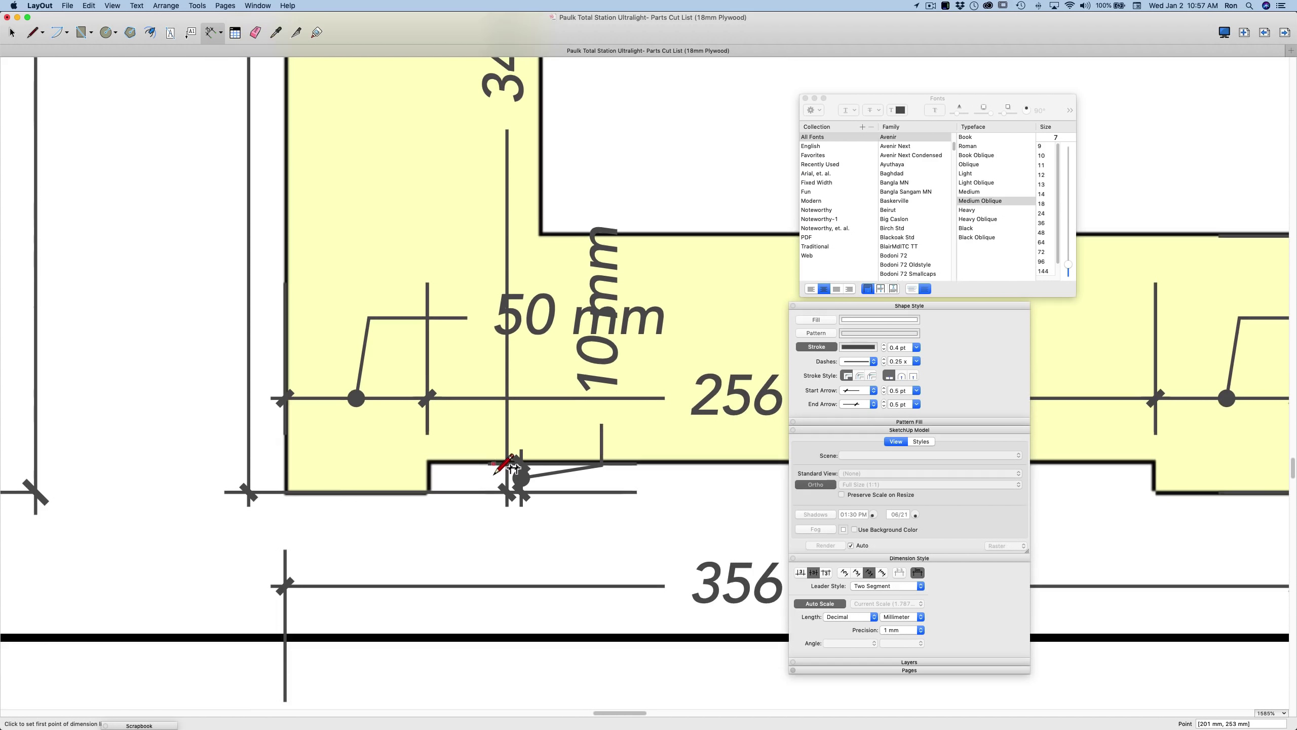
scroll(513, 469, "down", 6)
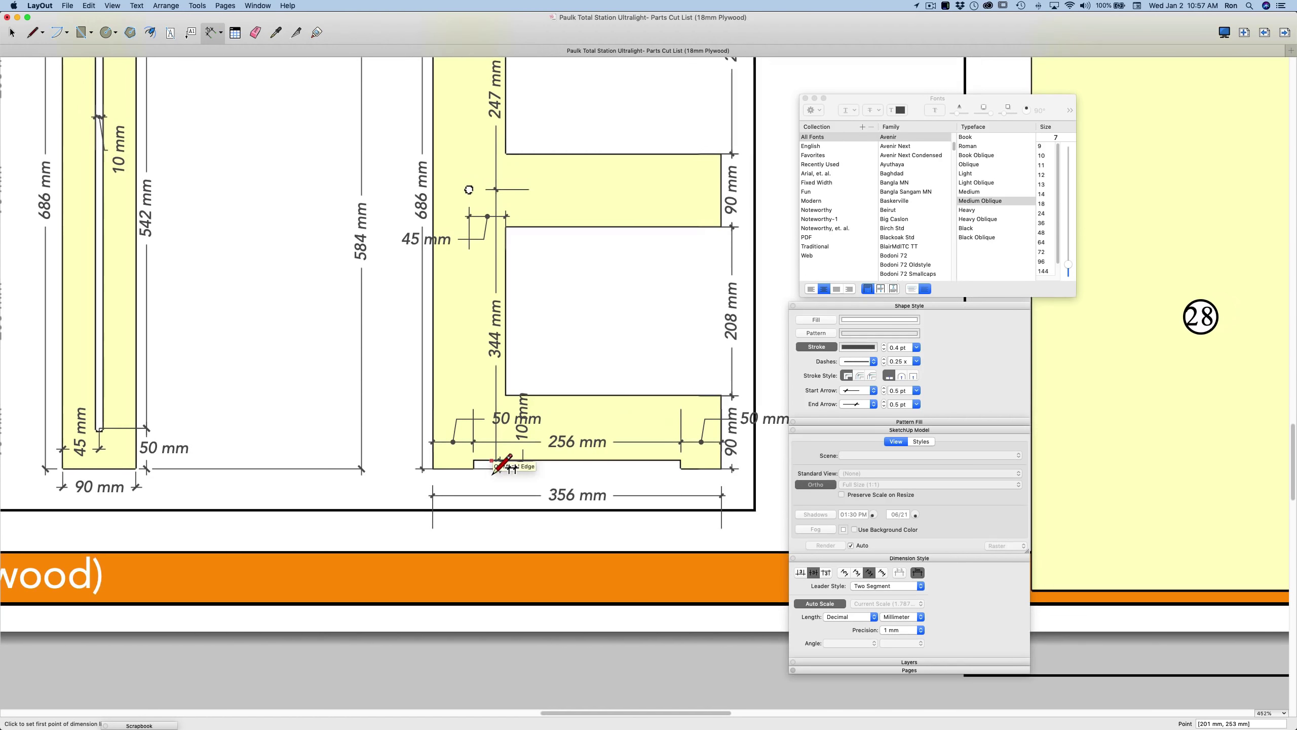
scroll(513, 466, "down", 4)
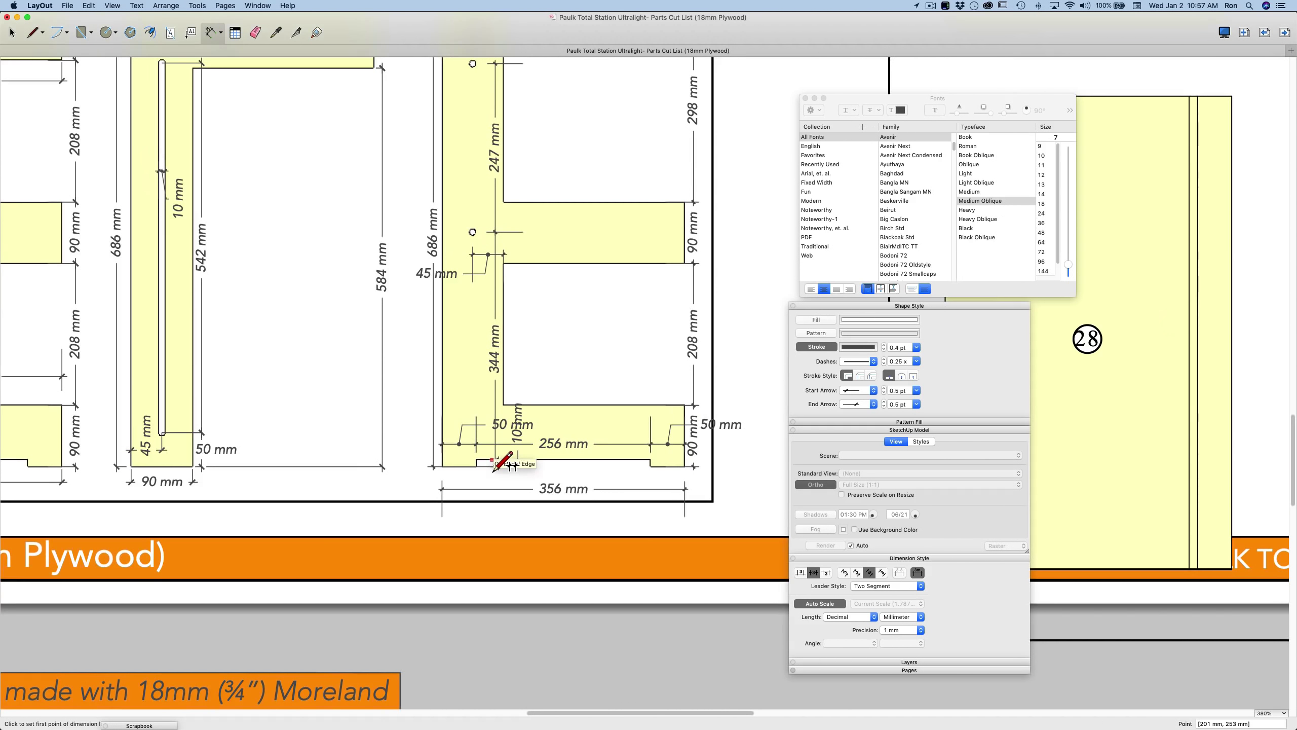
scroll(511, 449, "down", 1)
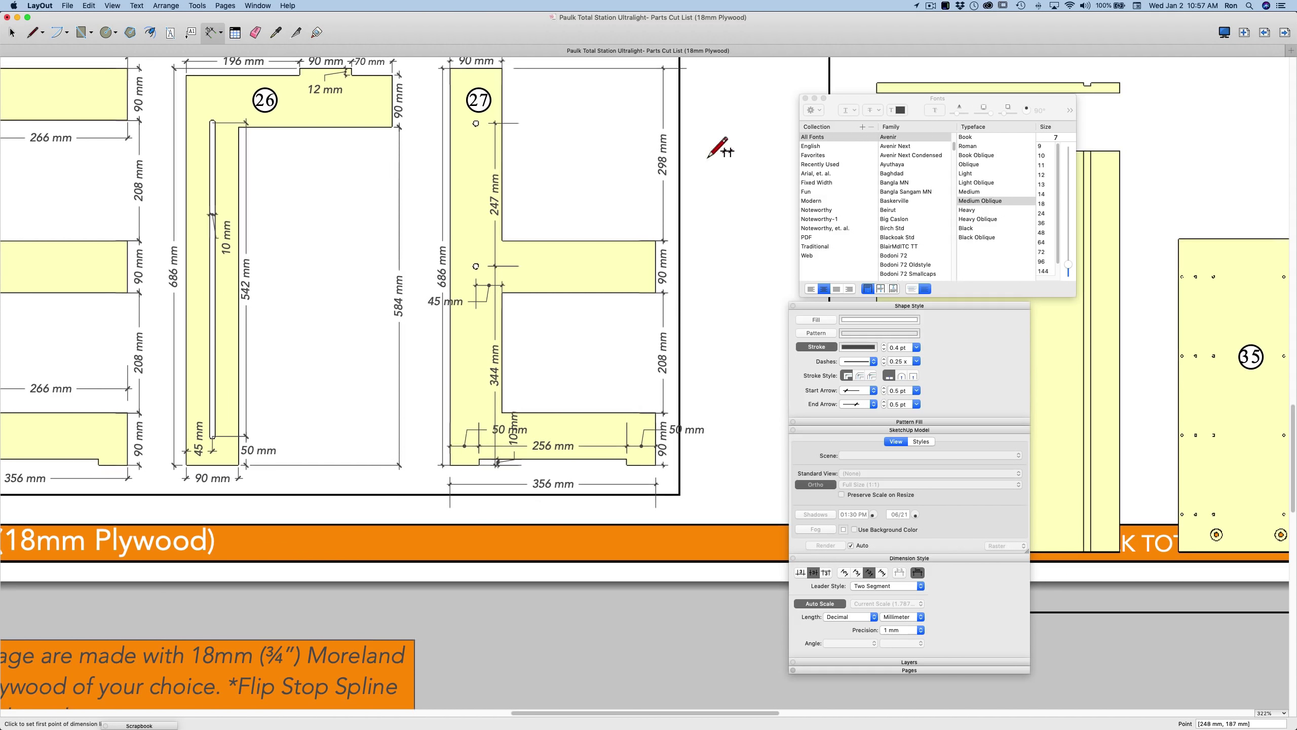
scroll(679, 100, "up", 2)
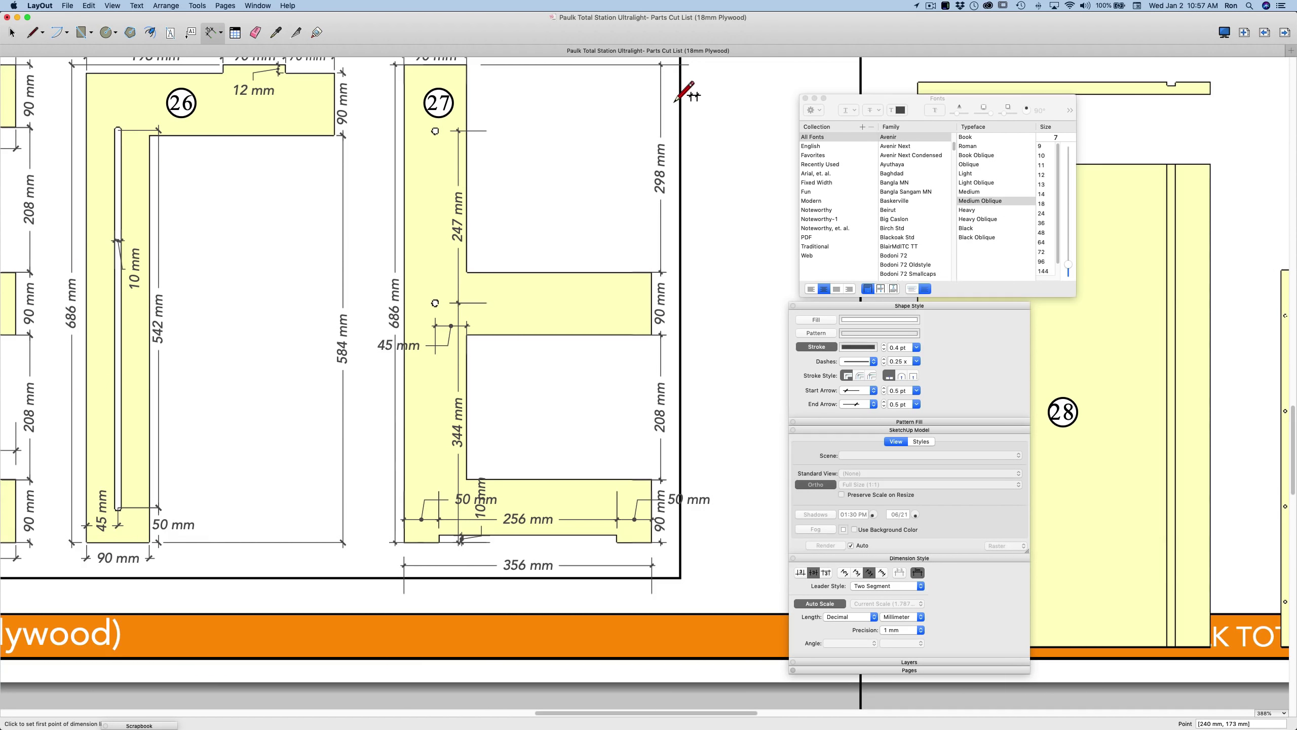
scroll(683, 103, "down", 3)
scroll(679, 82, "up", 6)
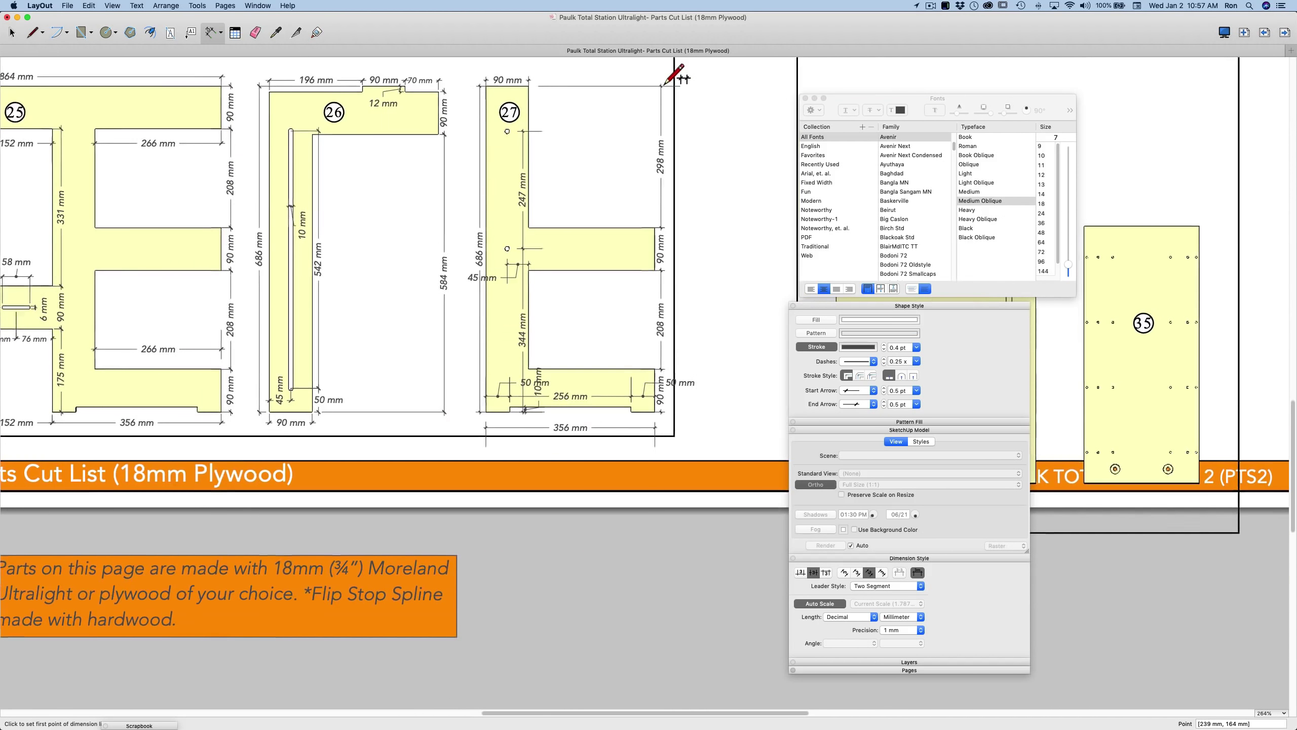
- Select the 298 mm dimension's top extension line and inspect its end arrow styles
scroll(674, 77, "up", 3)
key("space")
left_click(659, 304)
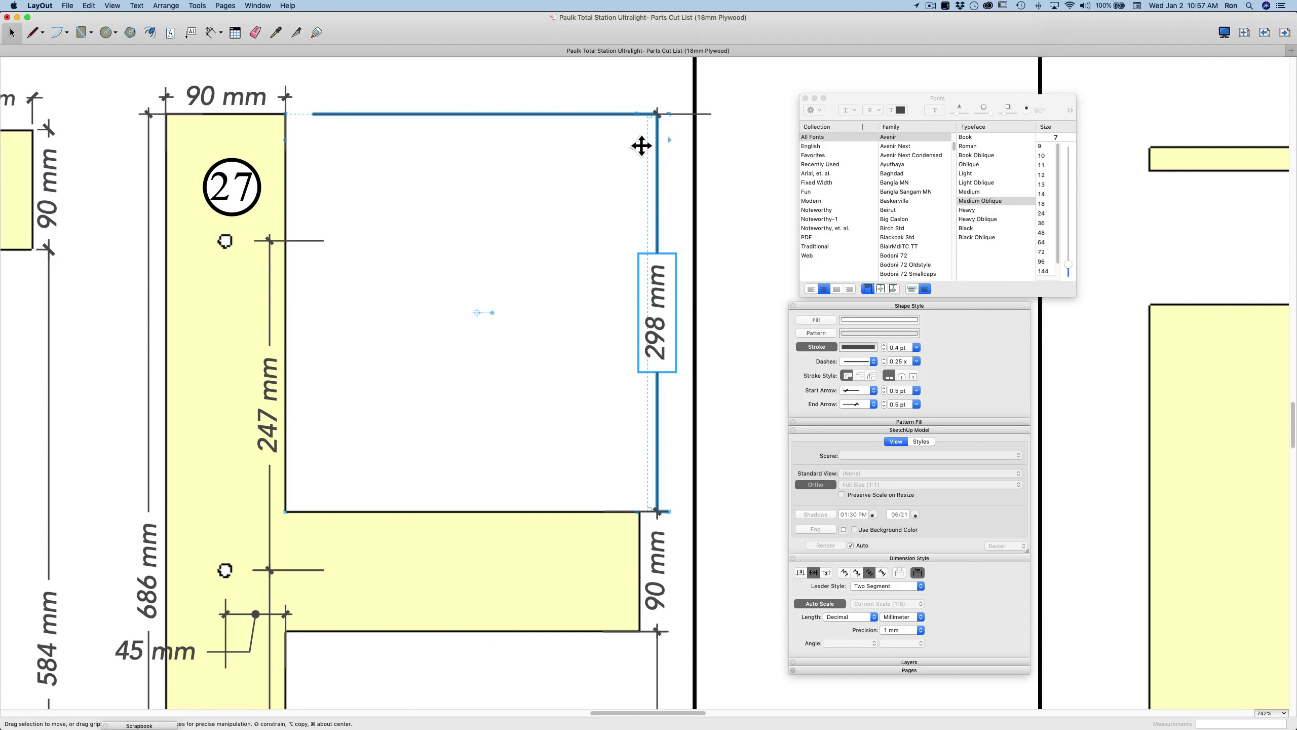
left_click(607, 114)
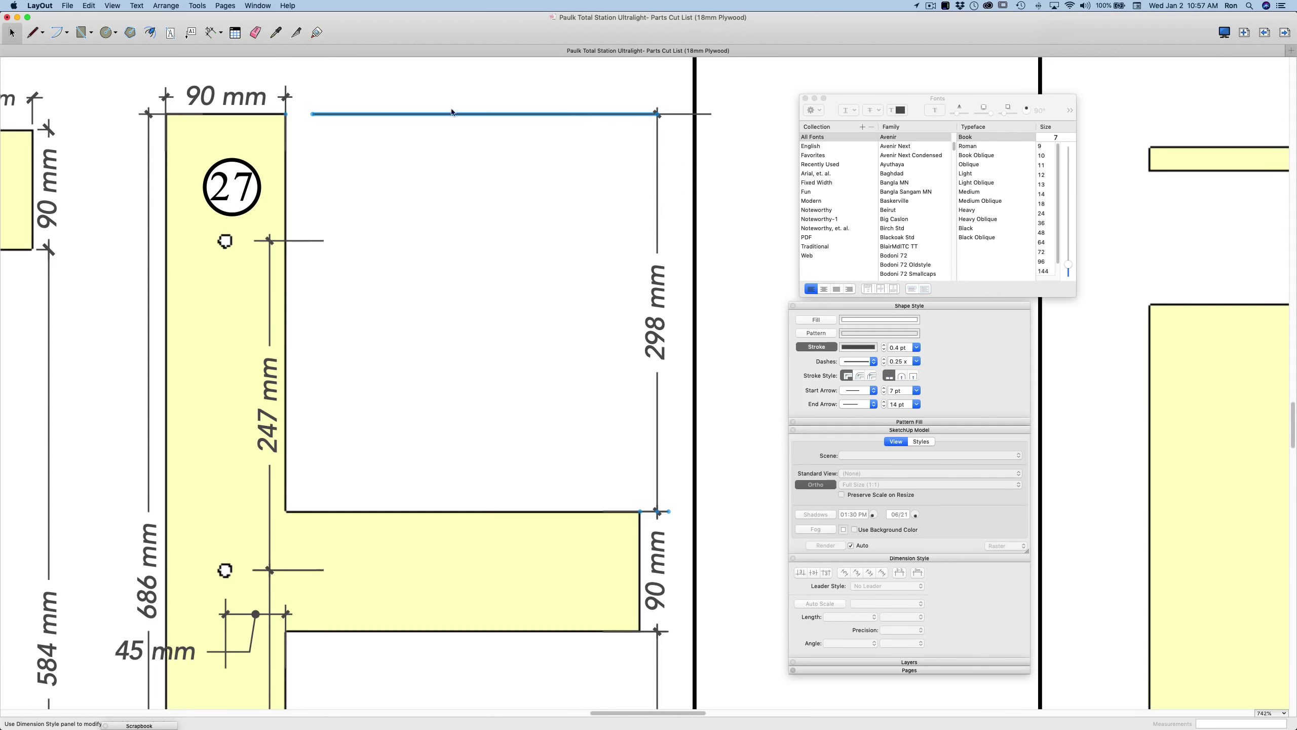
left_click(335, 114)
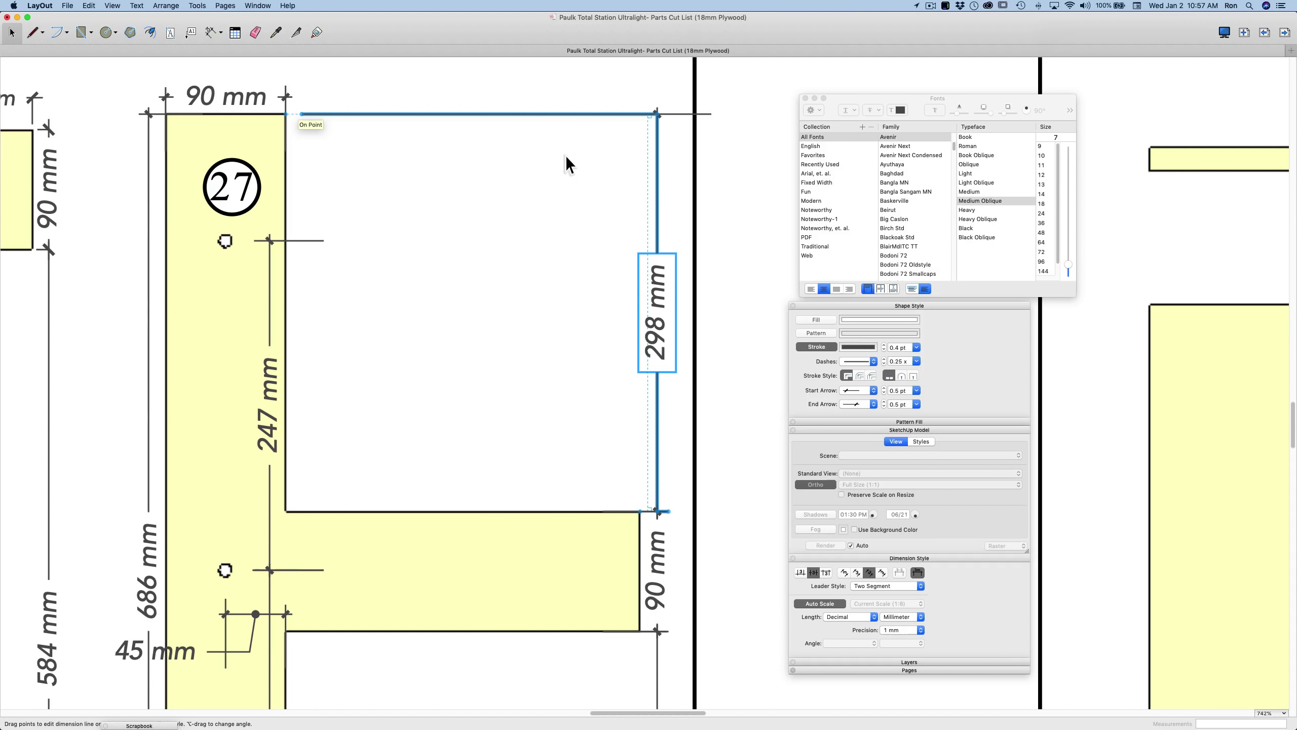
left_click(558, 114)
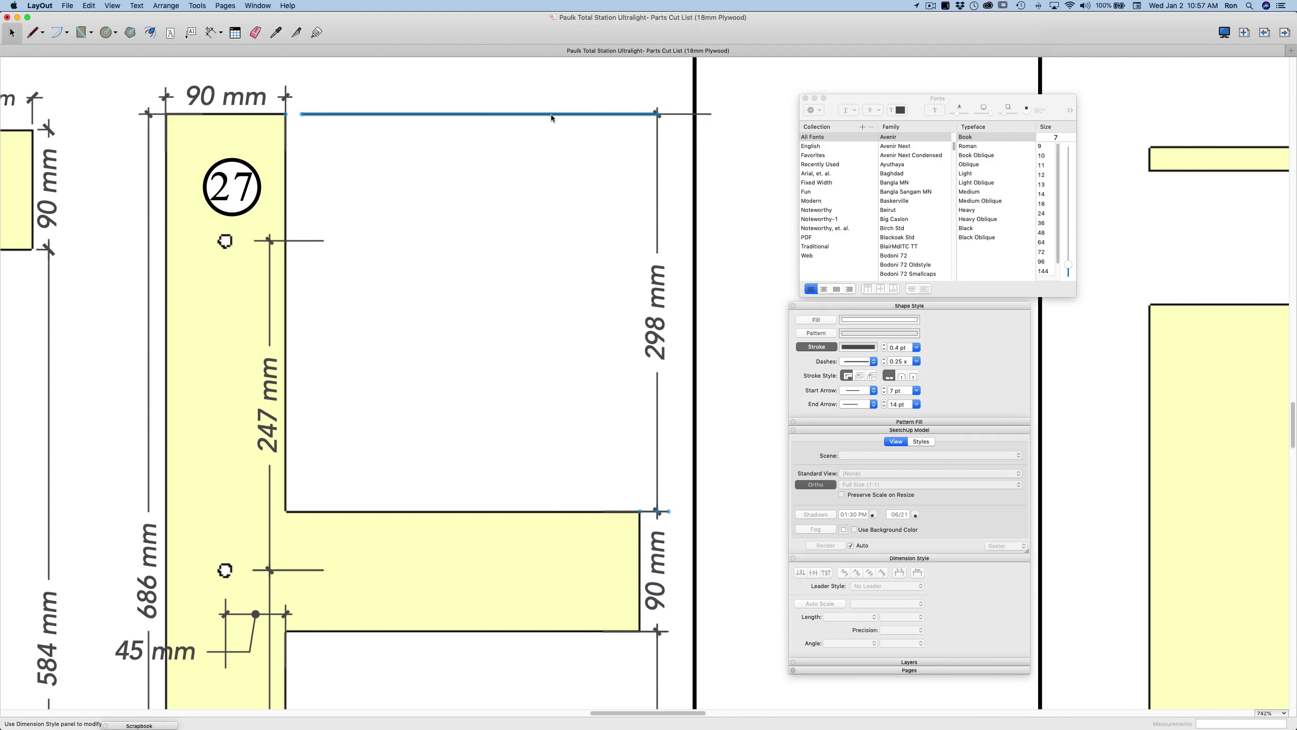
left_click(872, 405)
- Trim the 298 mm dimension's extension-line tail back to the dimension line, then deselect
scroll(545, 346, "down", 1)
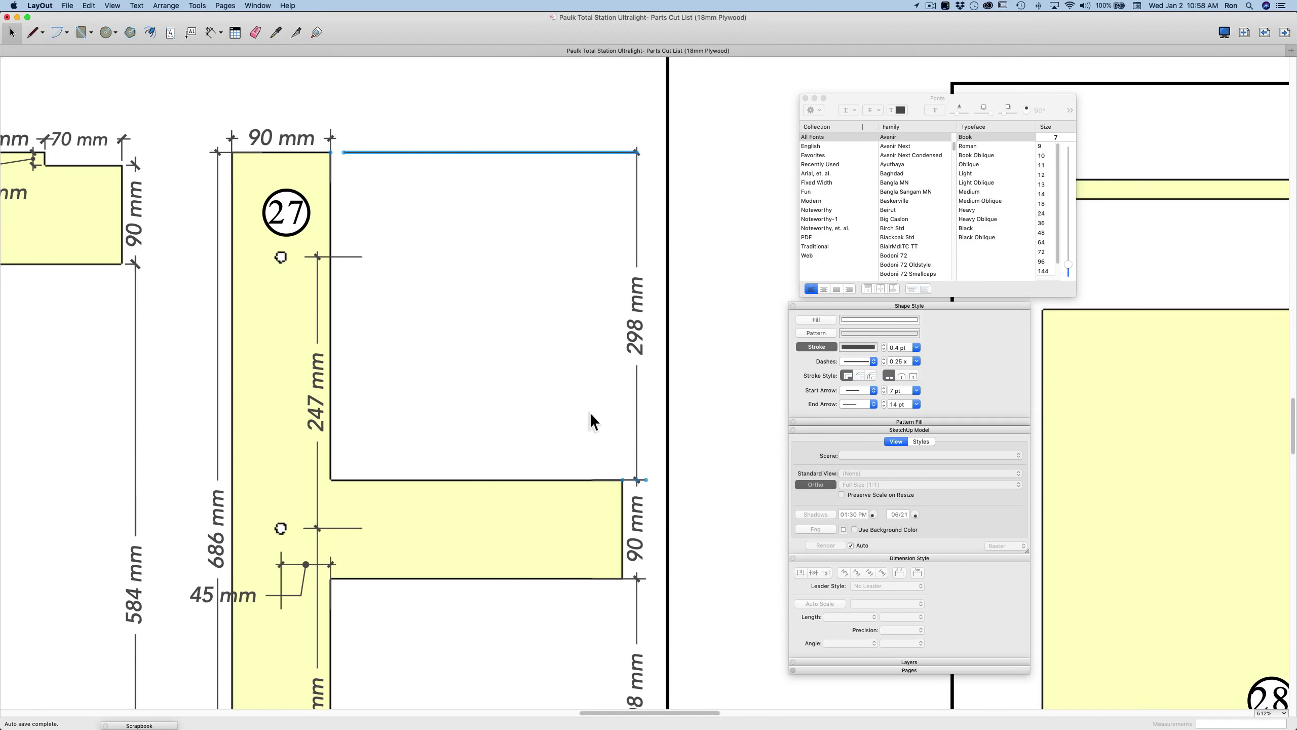
scroll(659, 508, "up", 4)
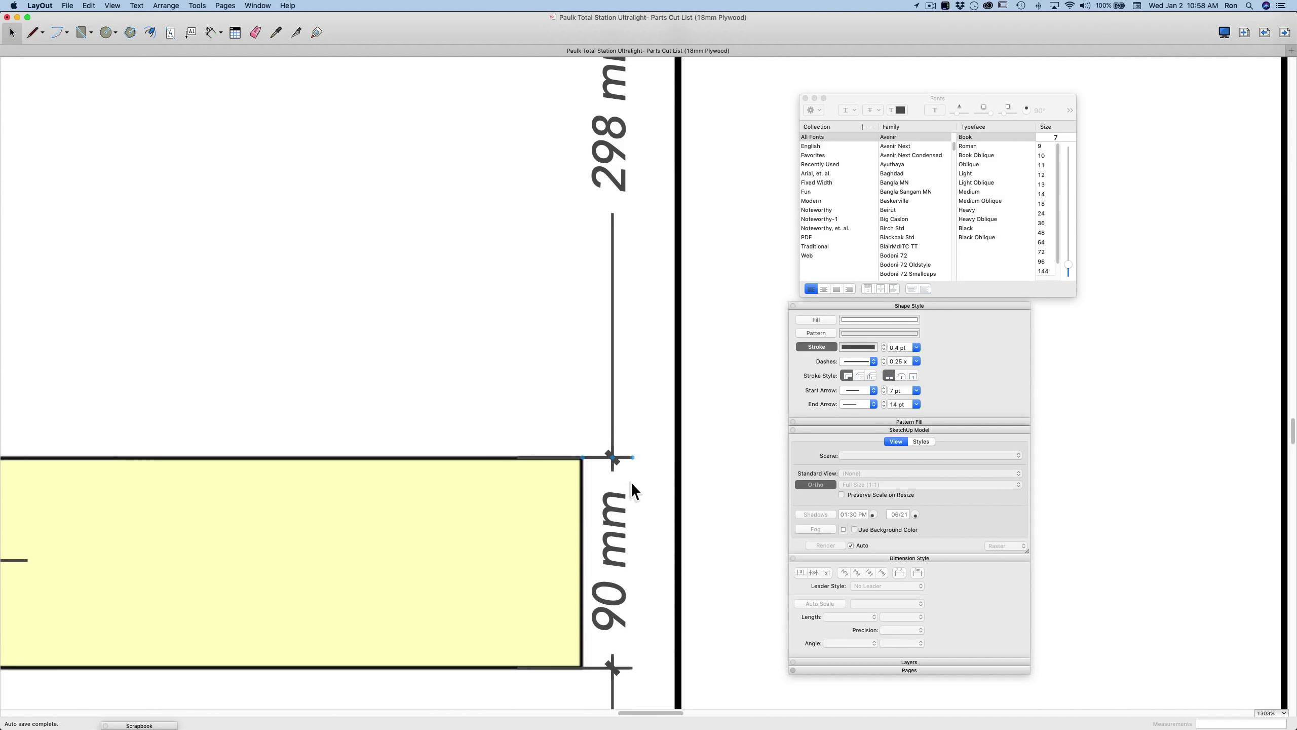
left_click(598, 457)
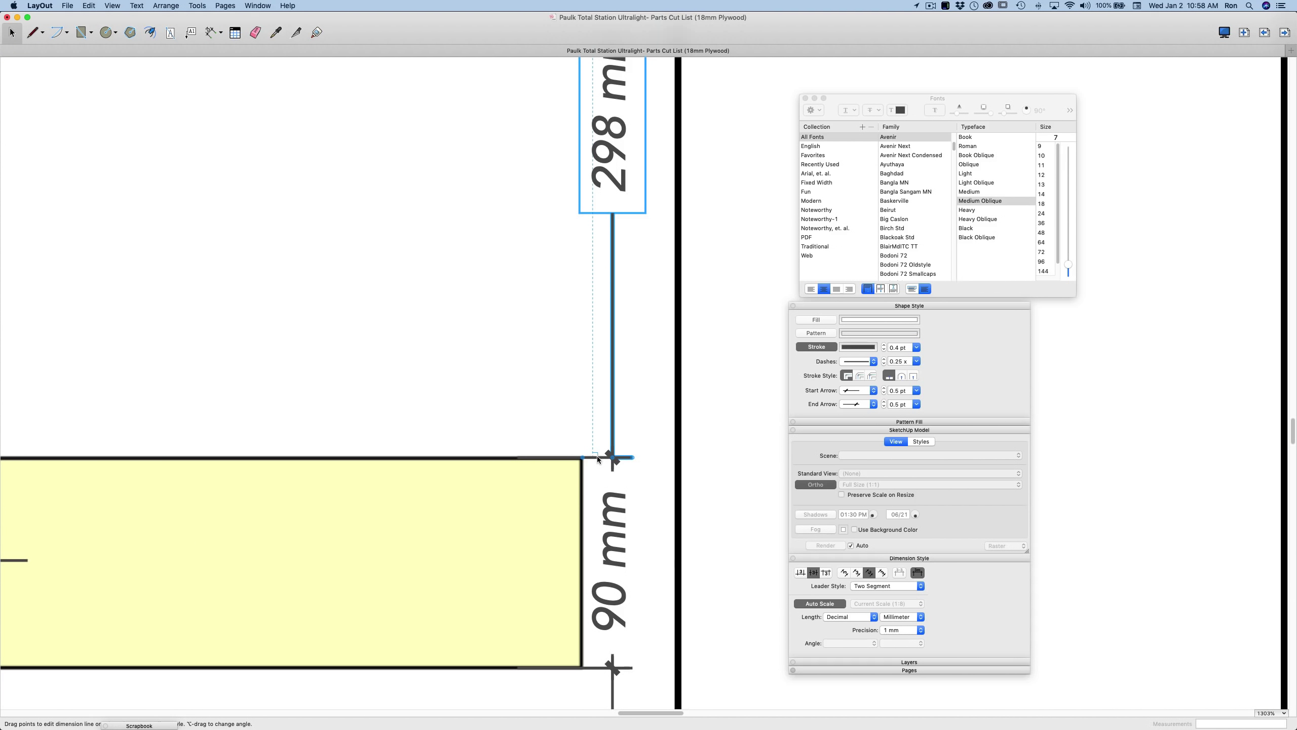
scroll(600, 459, "up", 4)
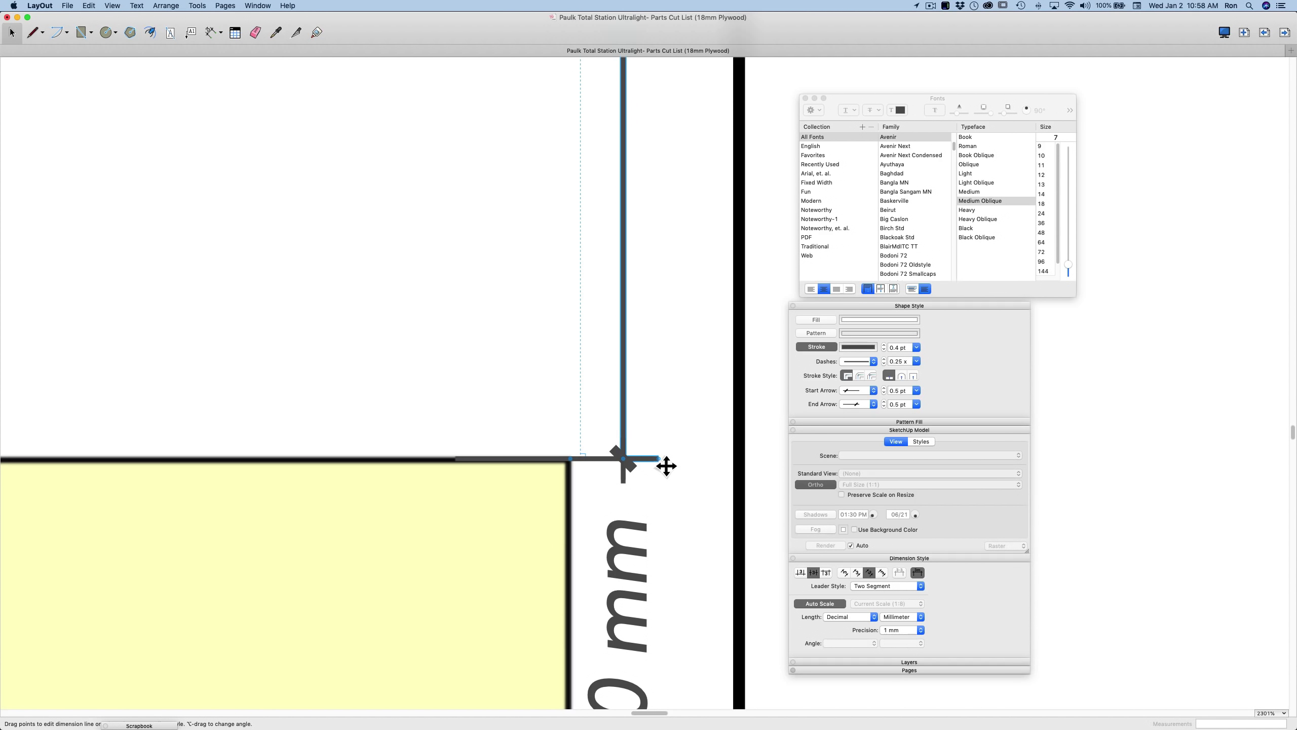
left_click_drag(660, 460, 588, 467)
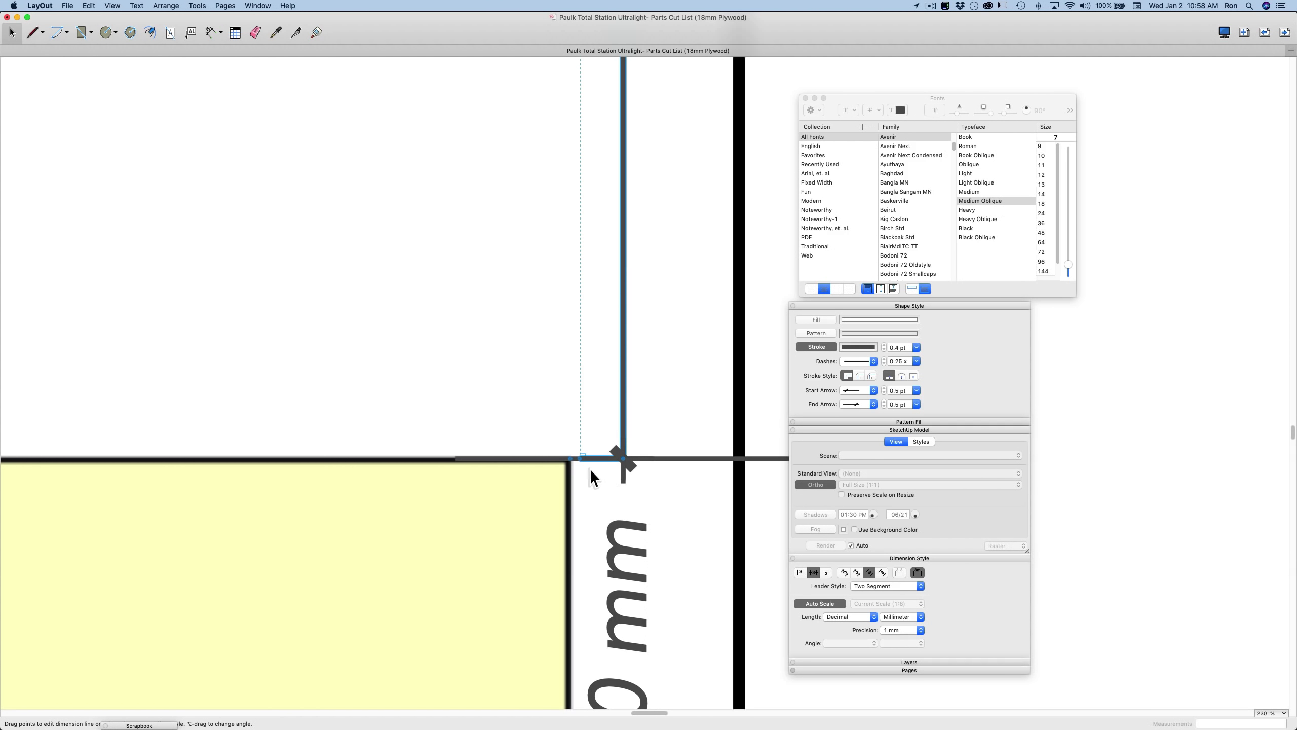
scroll(535, 432, "down", 3)
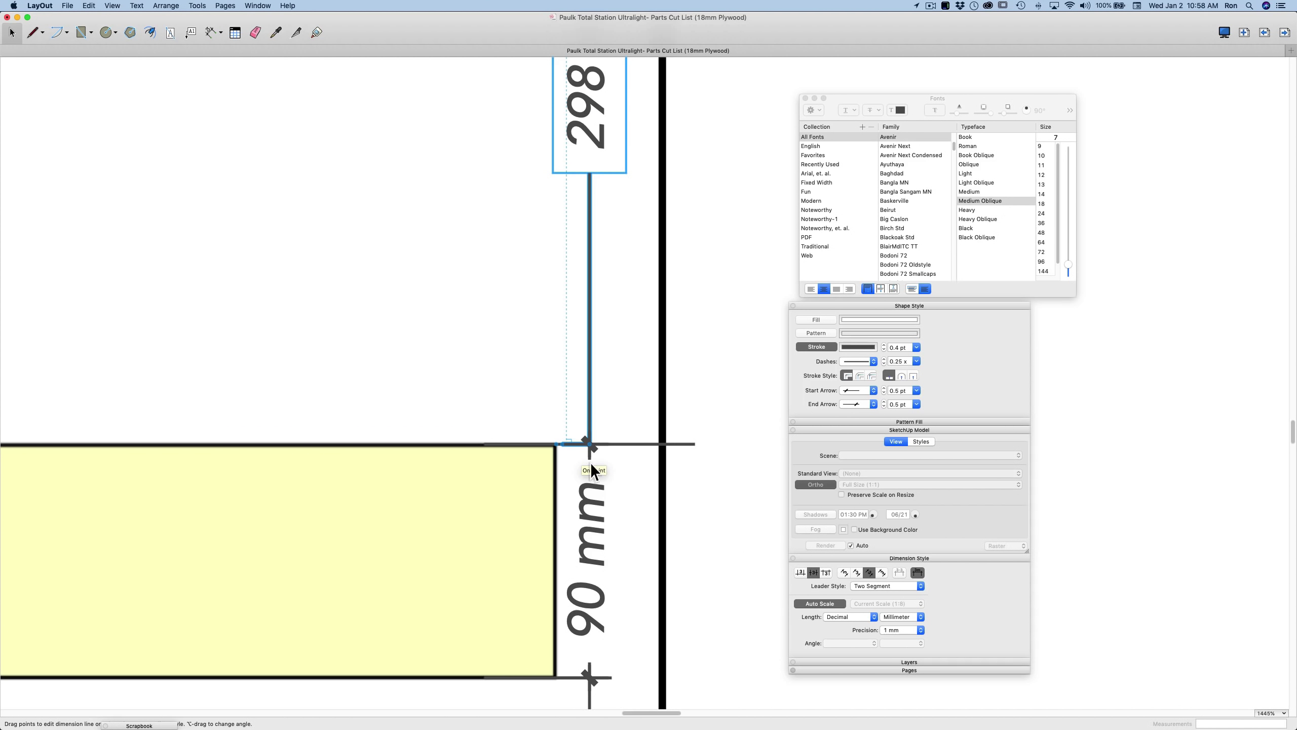
left_click(579, 449)
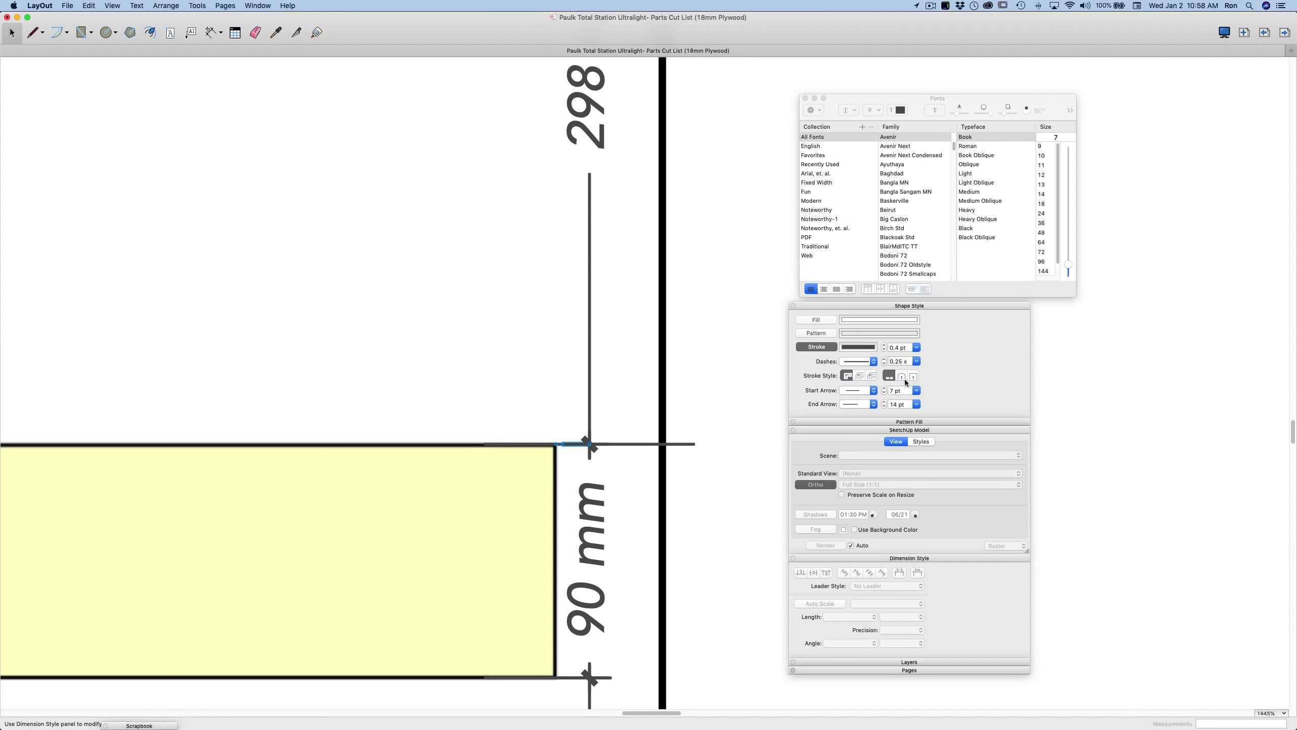
left_click(873, 404)
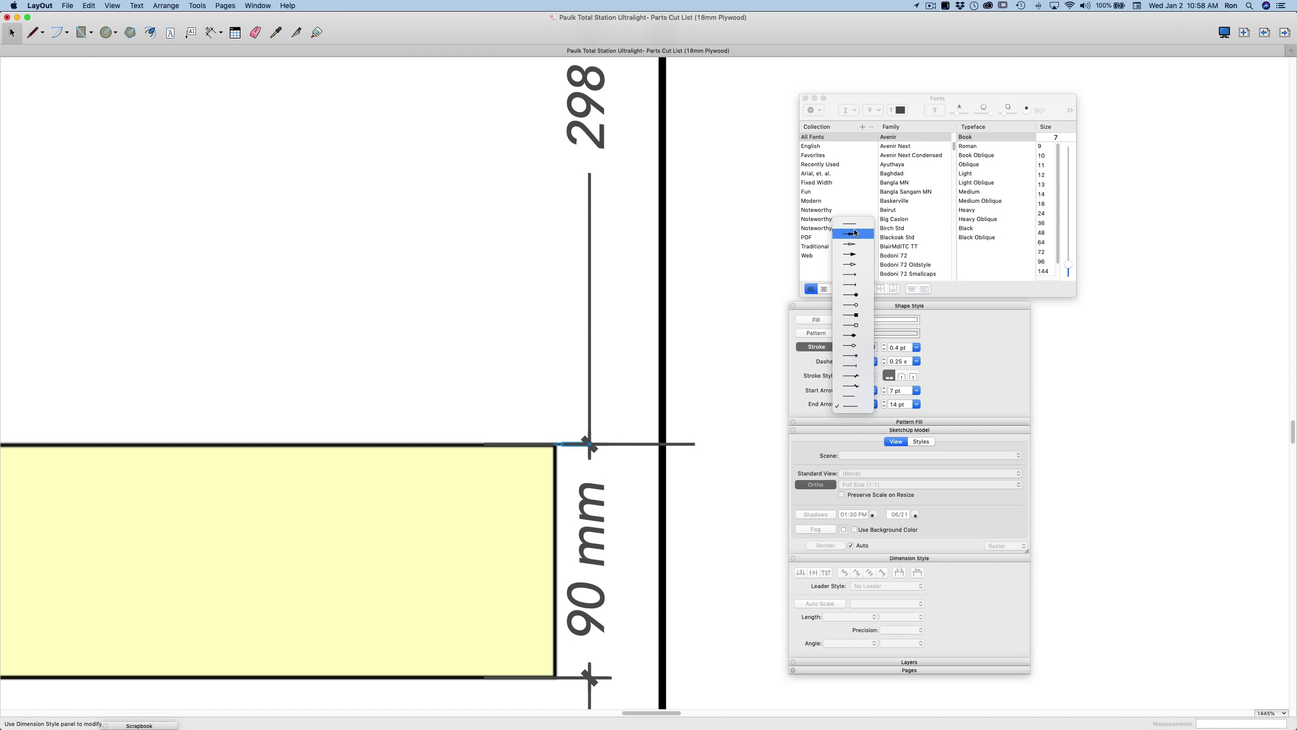
key("Escape")
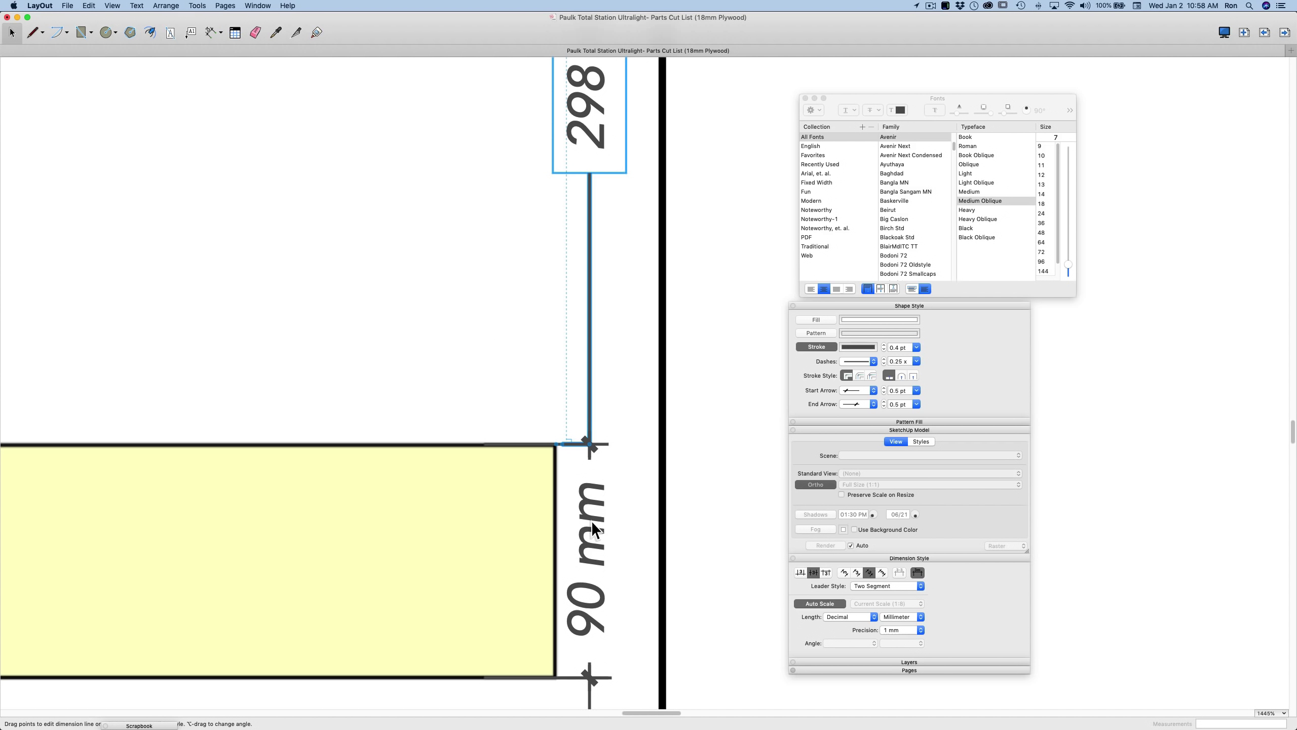
key("Escape")
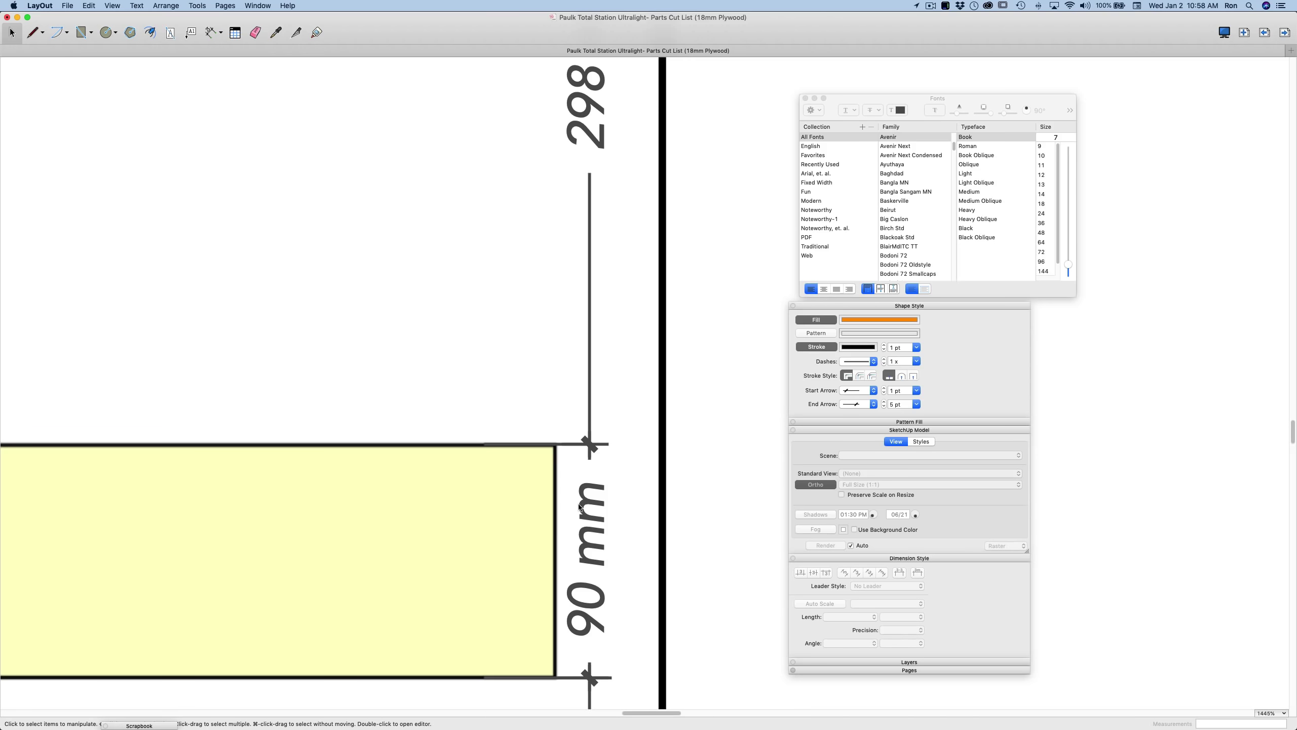
scroll(583, 501, "down", 3)
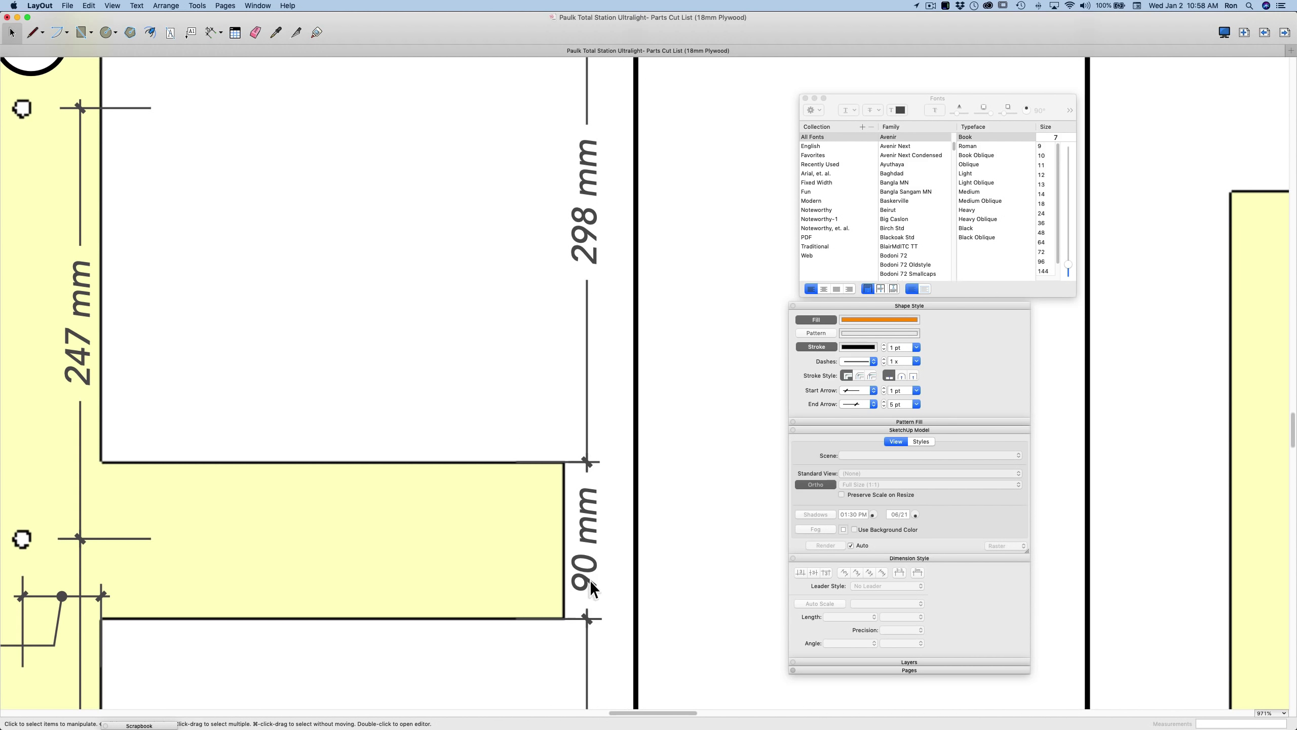
- Trim the 90 mm dimension's upper extension tail and give it a plain end arrow
scroll(590, 558, "up", 2)
scroll(568, 543, "down", 5)
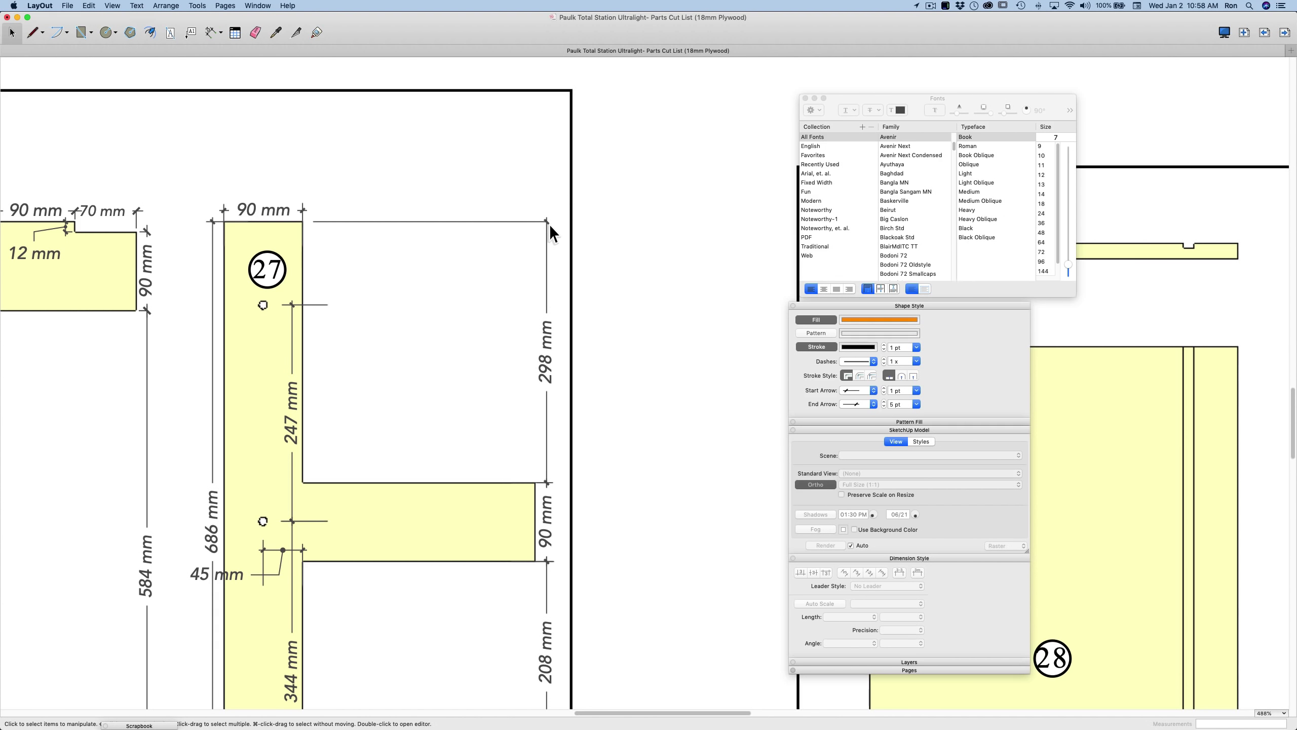
scroll(545, 493, "up", 3)
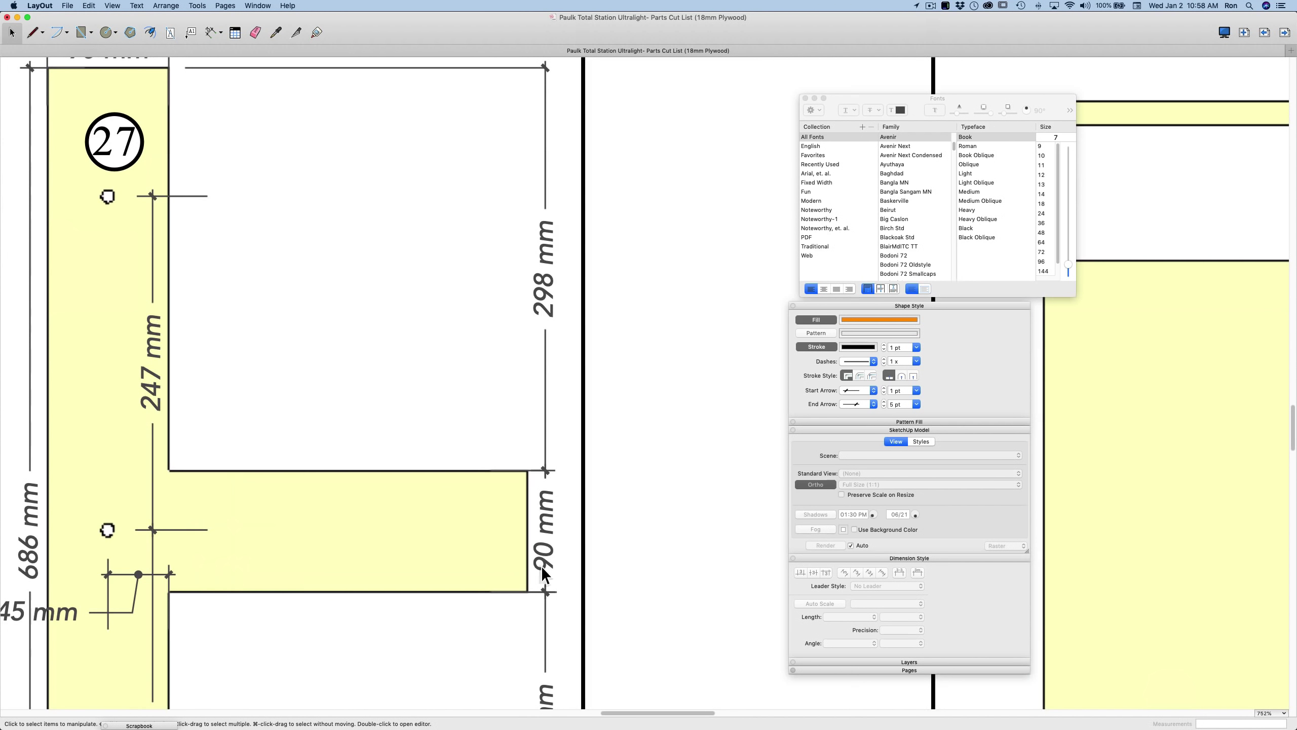
left_click(548, 538)
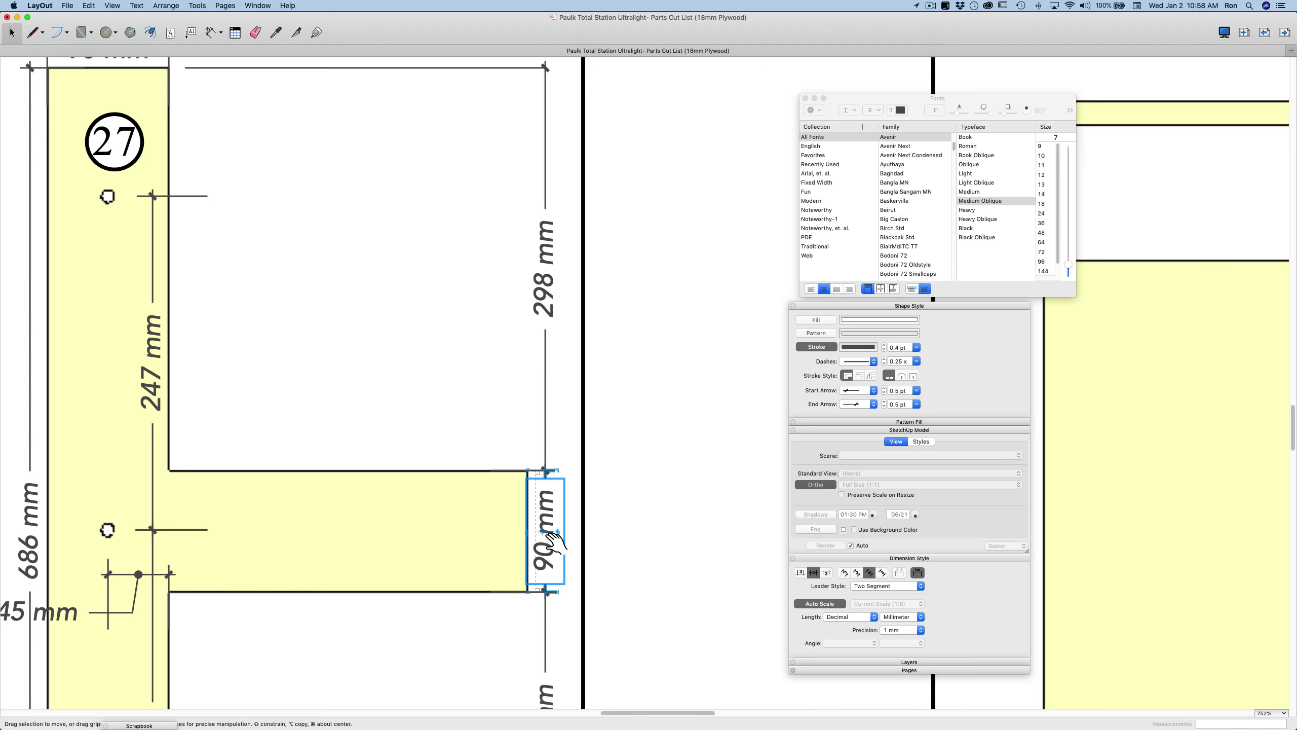
scroll(549, 537, "up", 3)
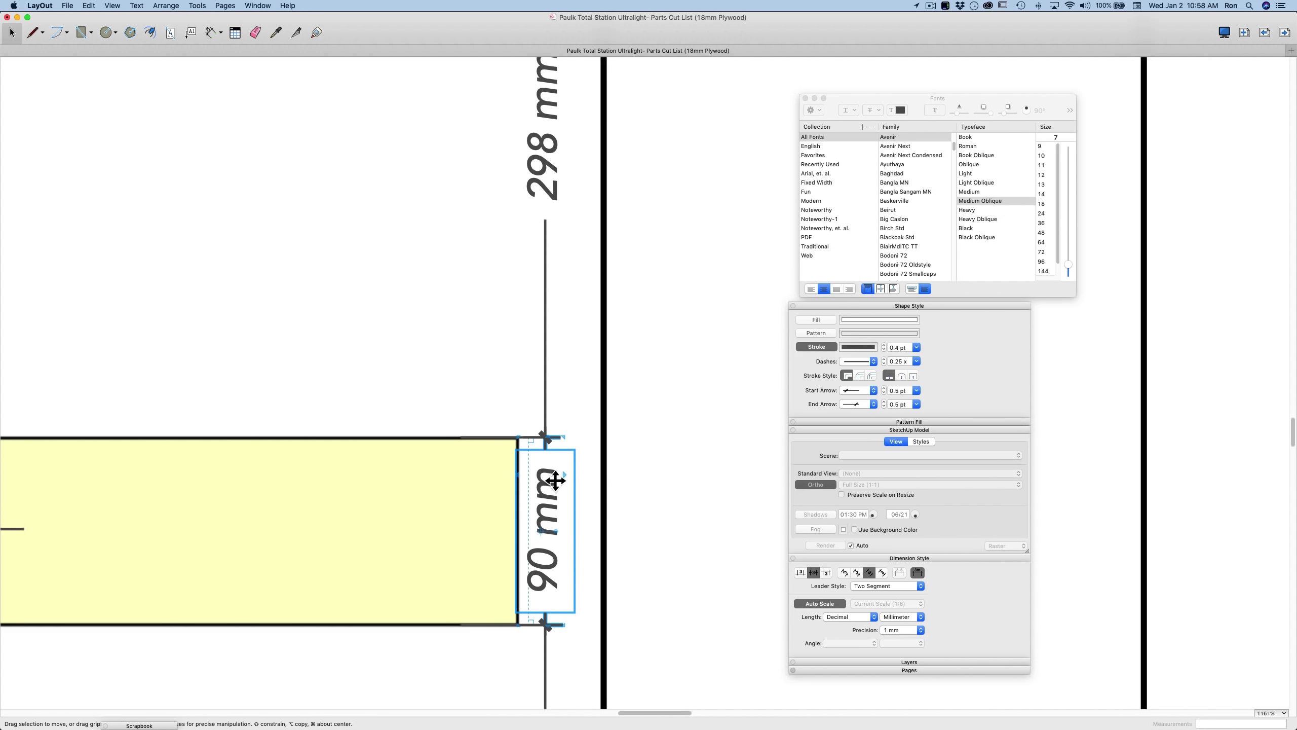
scroll(556, 479, "up", 5)
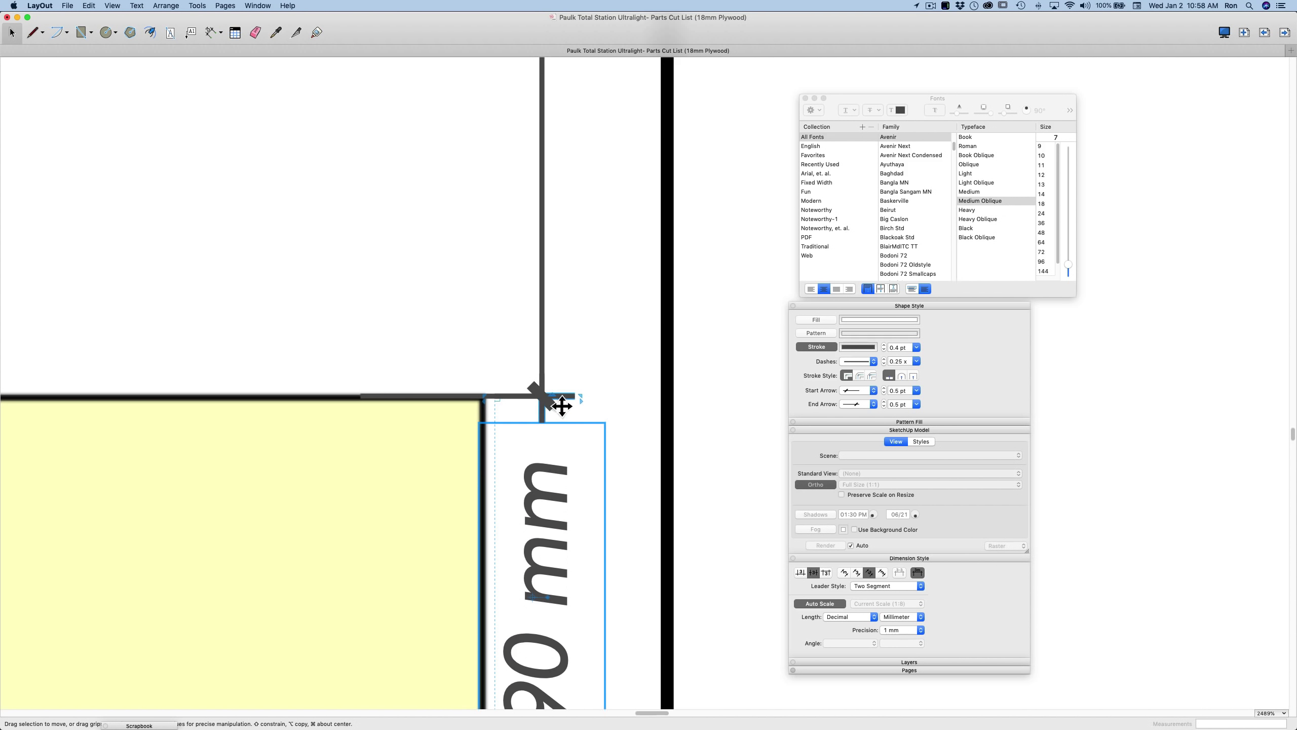
left_click_drag(583, 403, 514, 404)
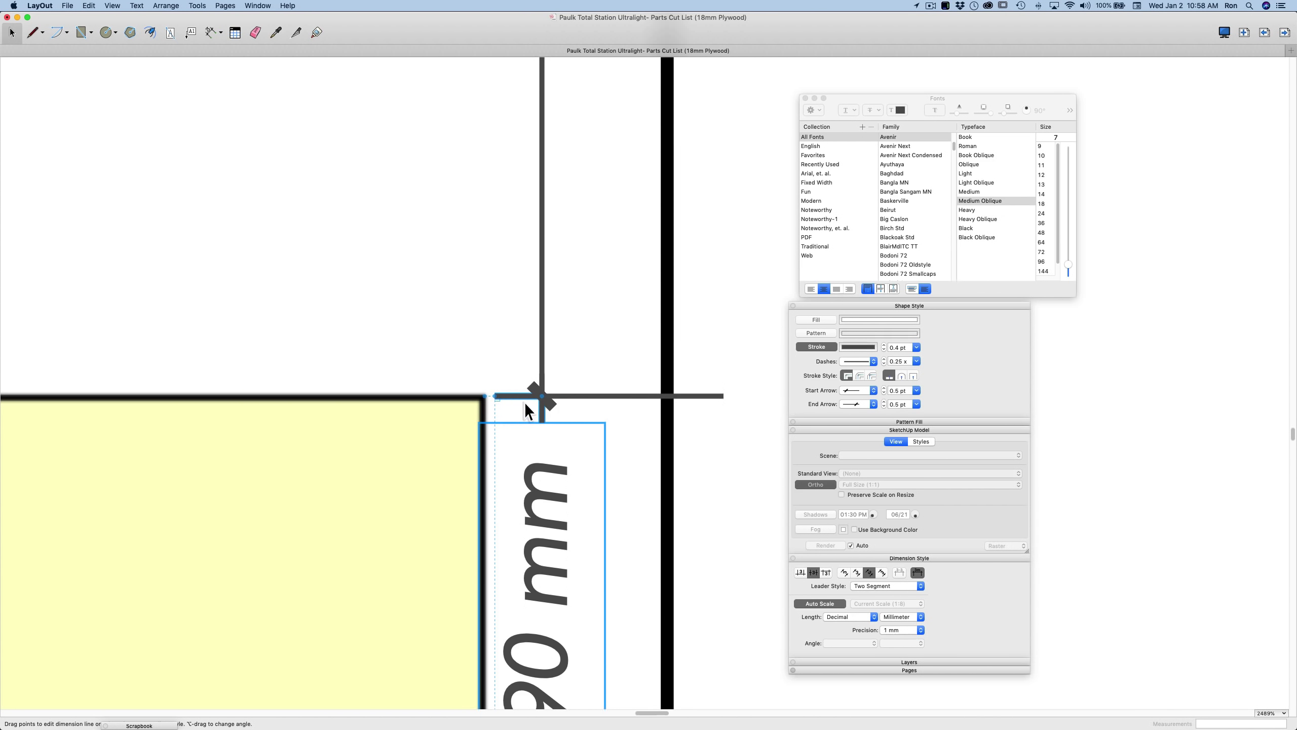
left_click(527, 397)
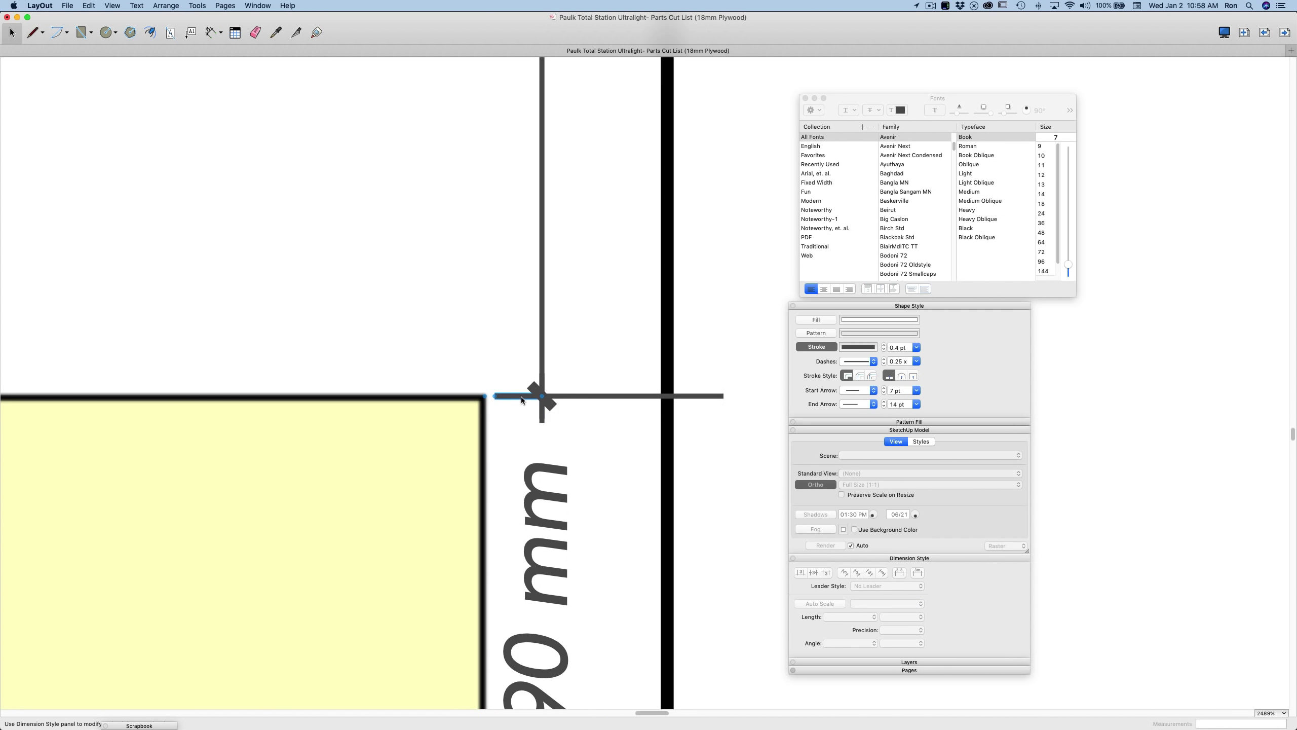
left_click(874, 404)
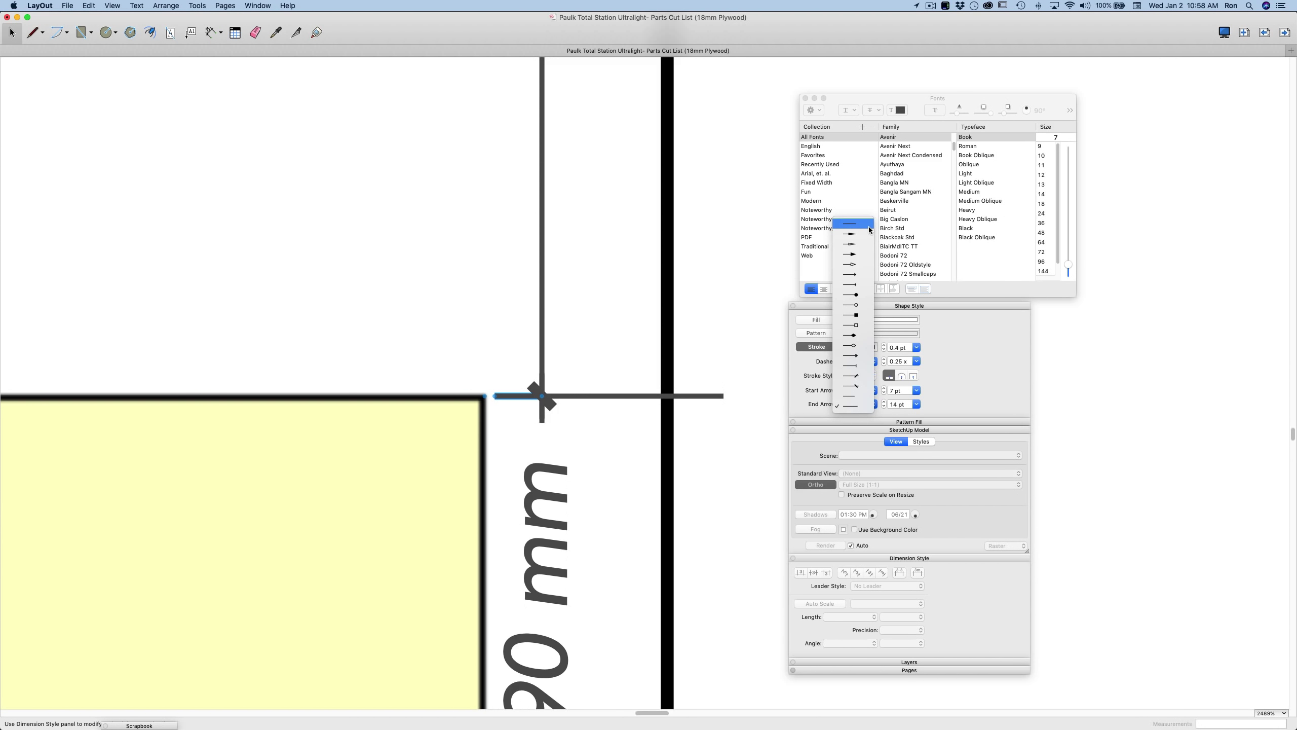
left_click(692, 359)
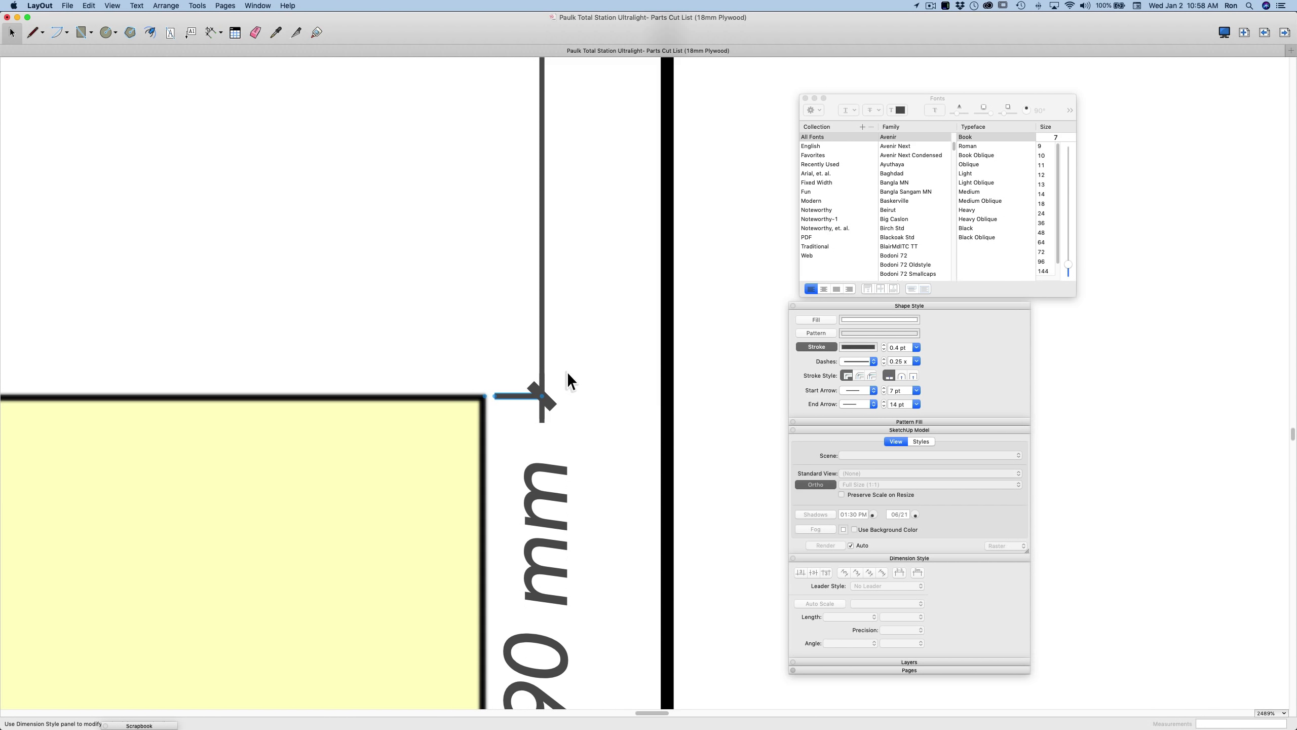
- Give the 90 mm dimension's lower extension segment a plain end to trim its tail
left_click(537, 341)
scroll(533, 345, "down", 3)
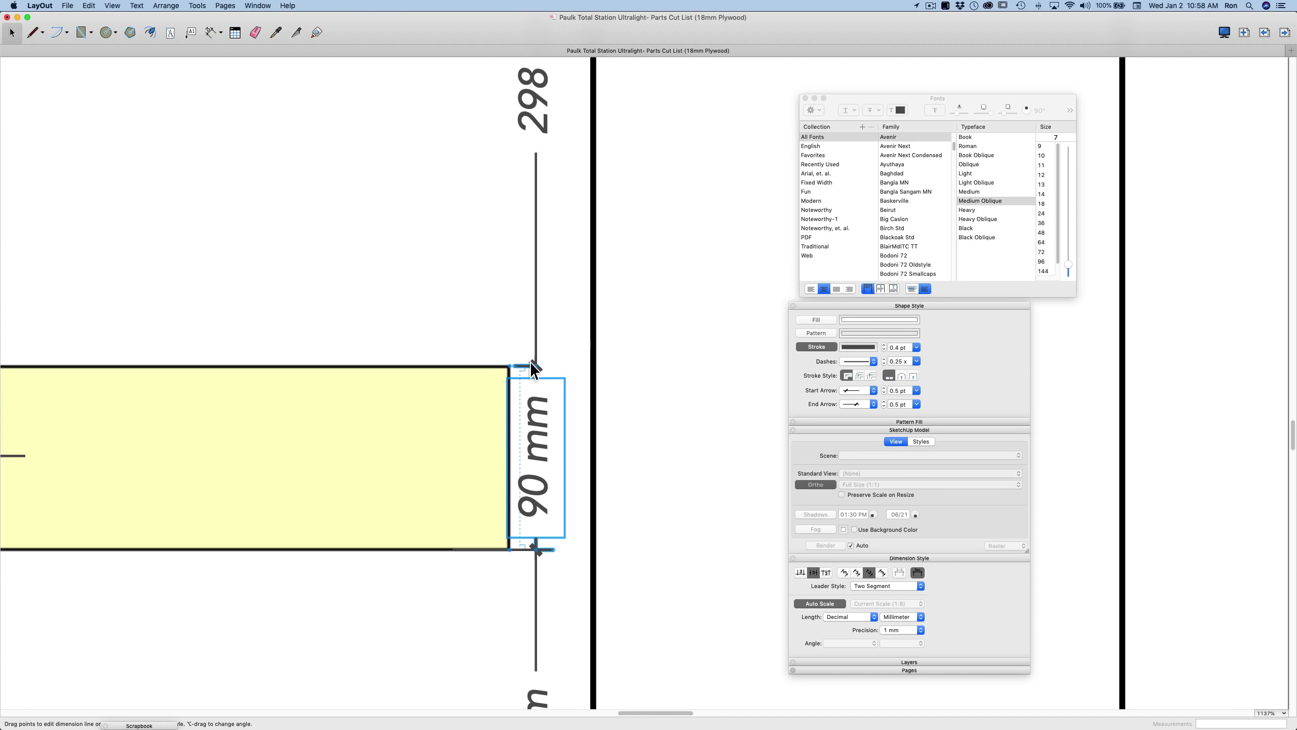
scroll(529, 572, "up", 3)
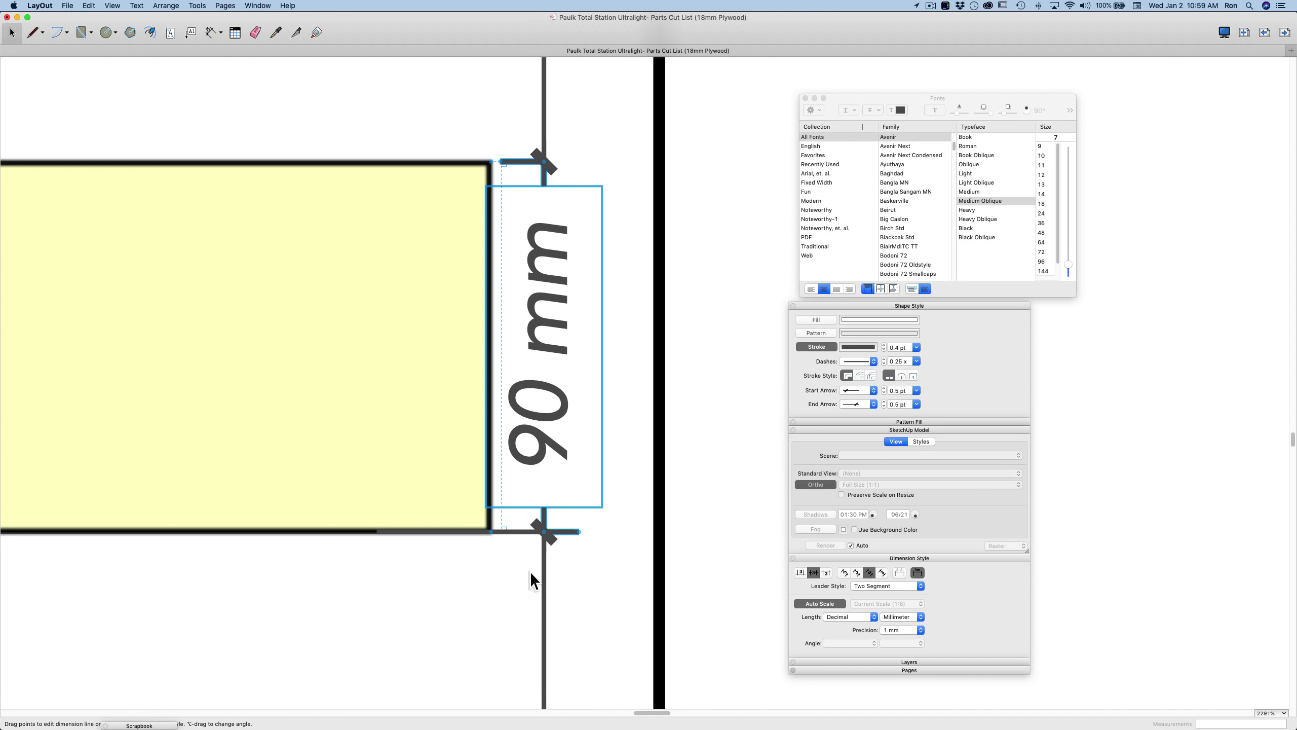
scroll(531, 570, "up", 1)
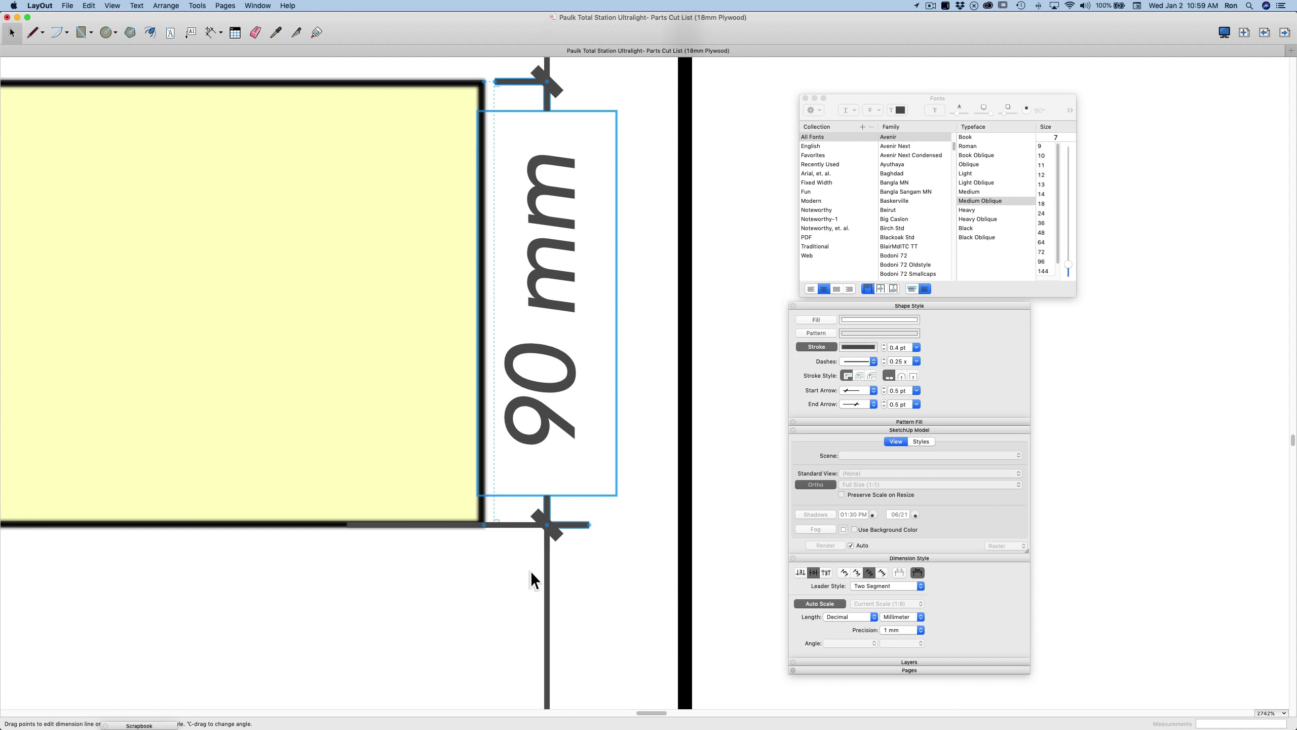
left_click(576, 527)
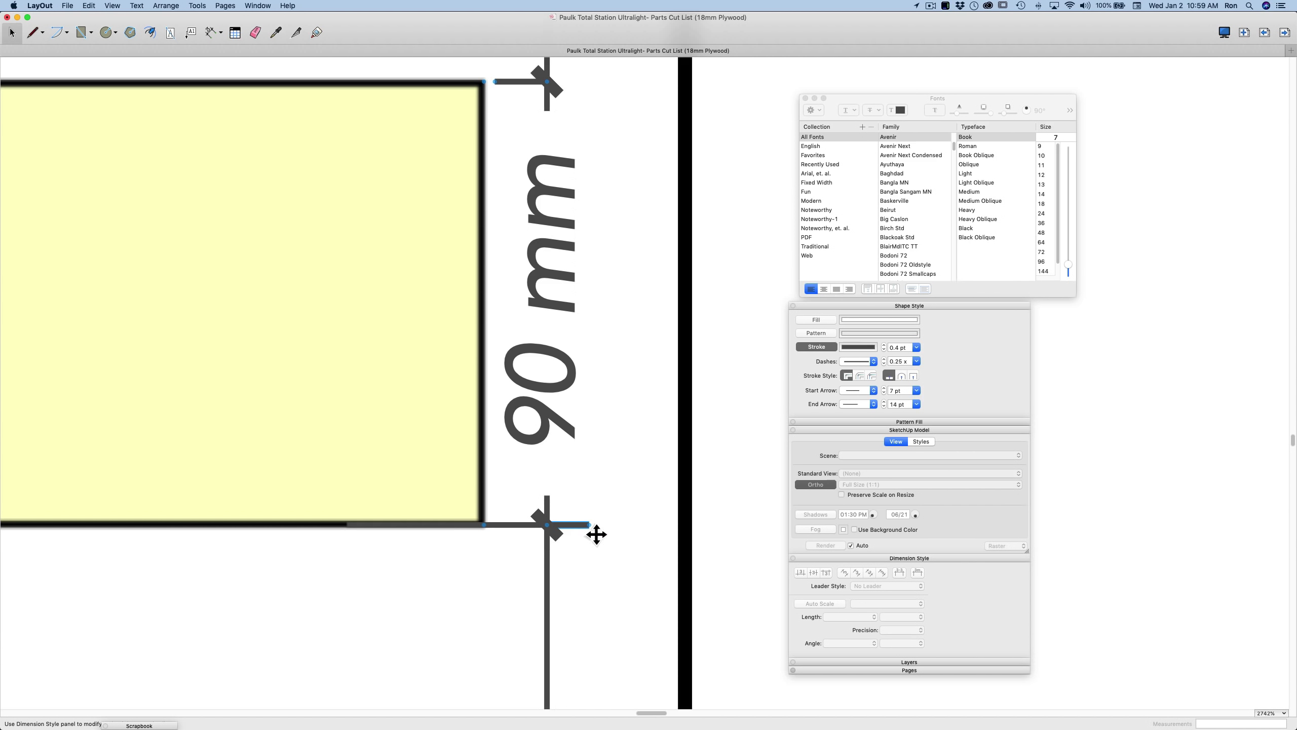
left_click(537, 534)
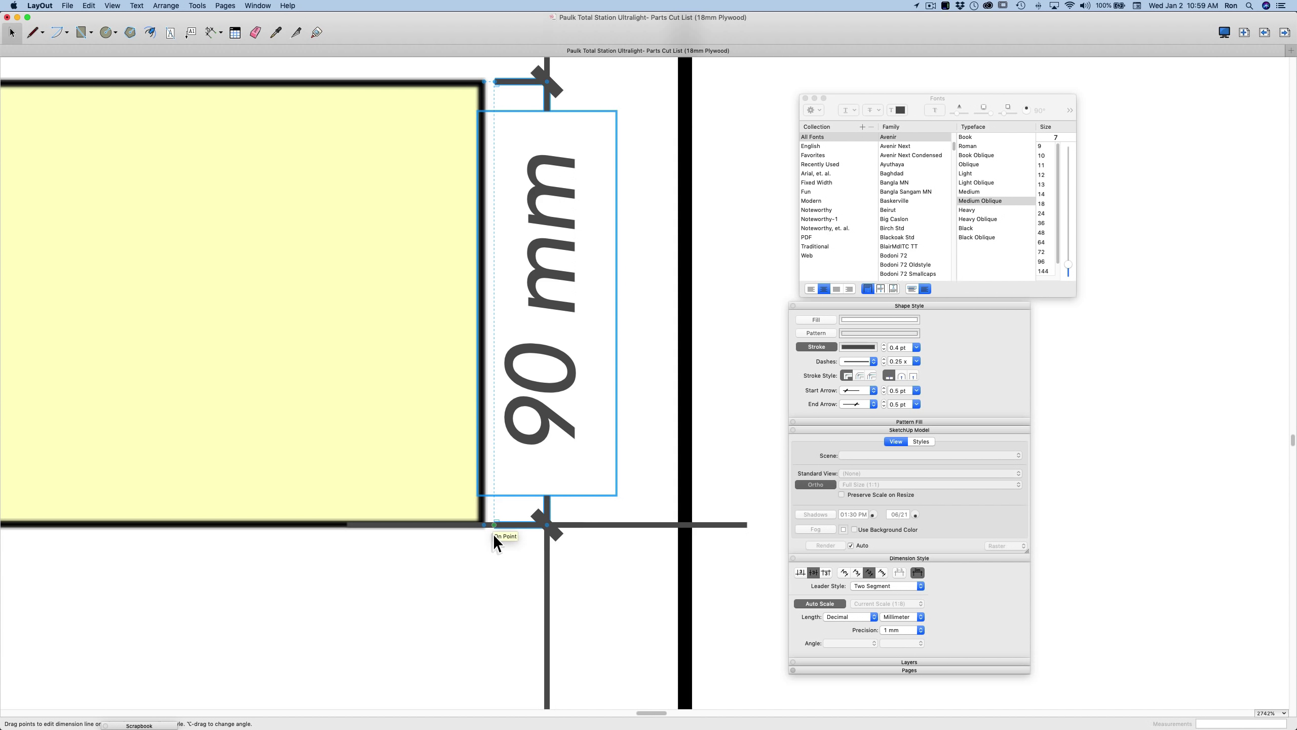
left_click(512, 525)
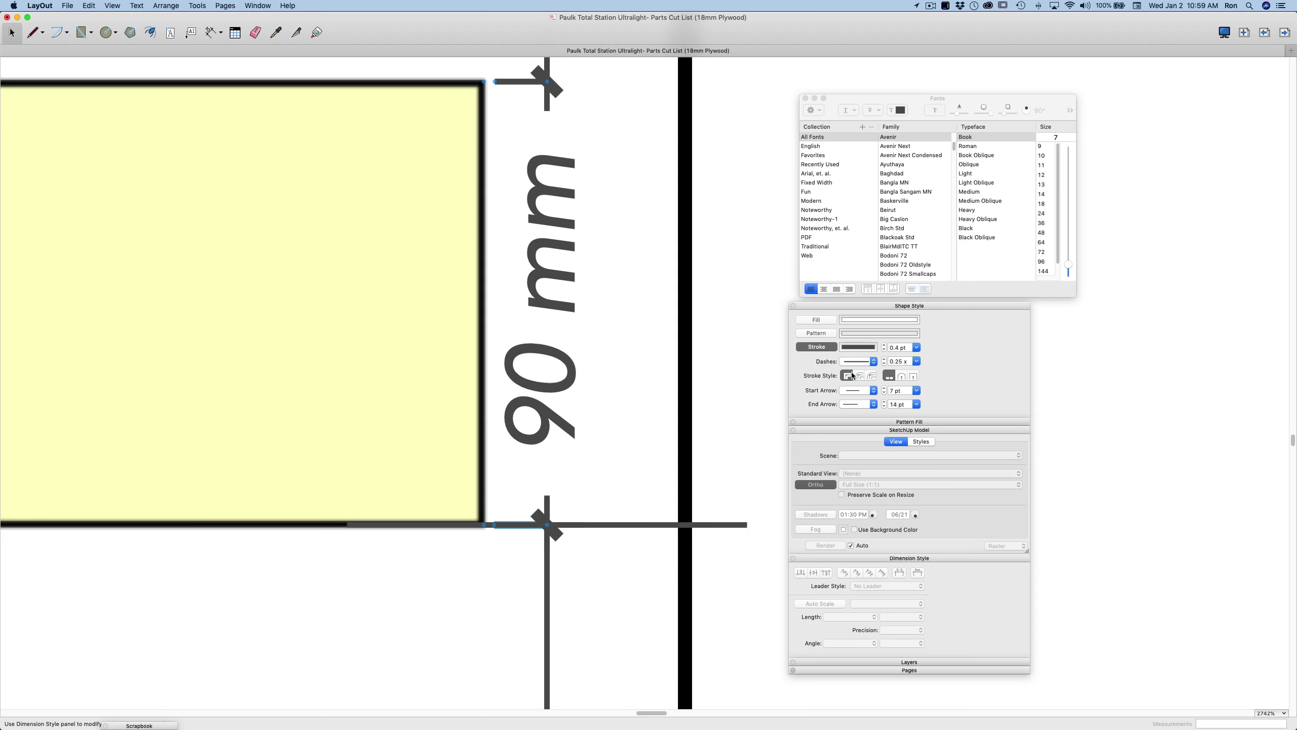
left_click(872, 407)
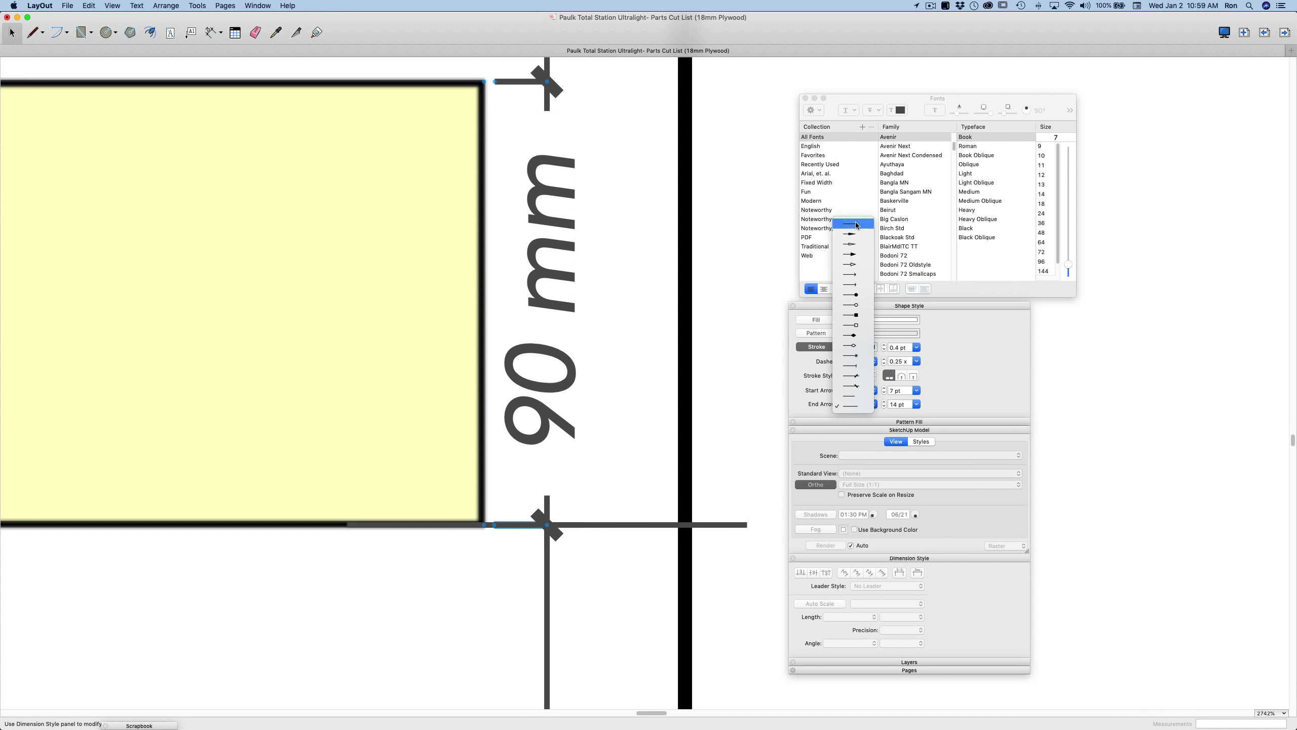
left_click(848, 224)
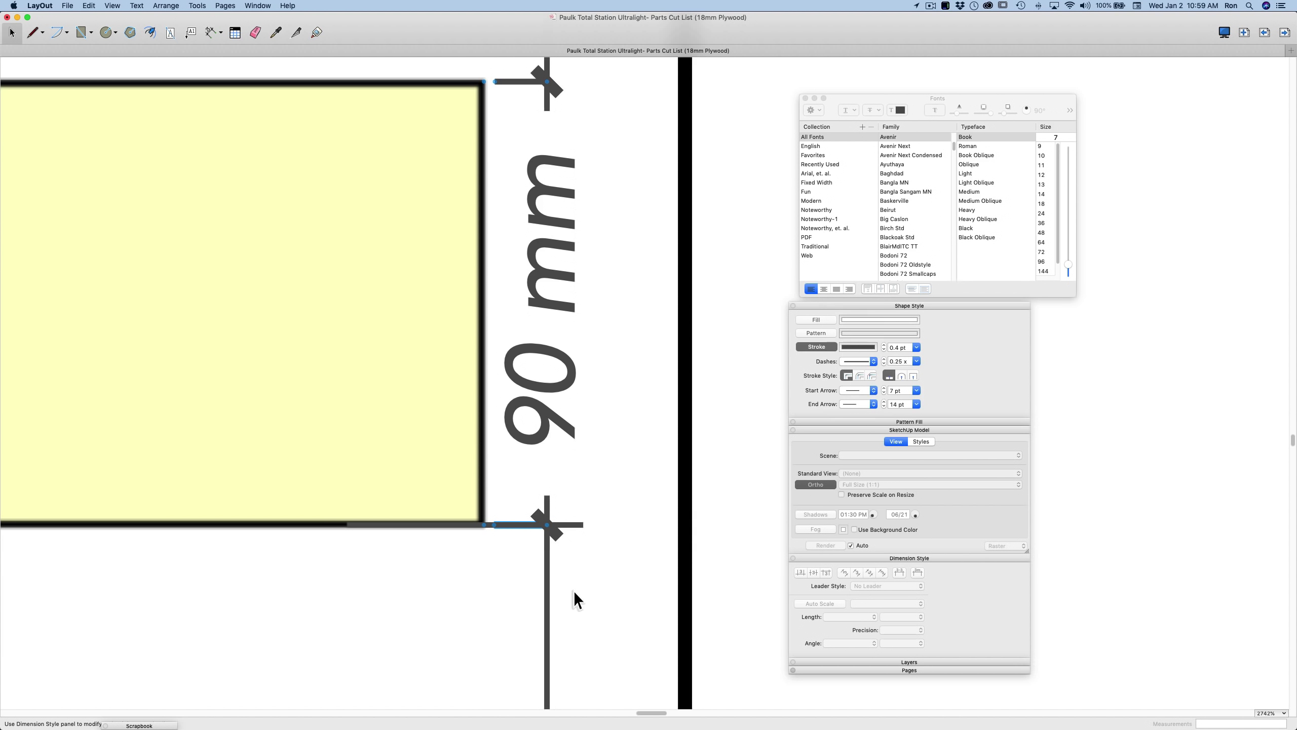
left_click(550, 579)
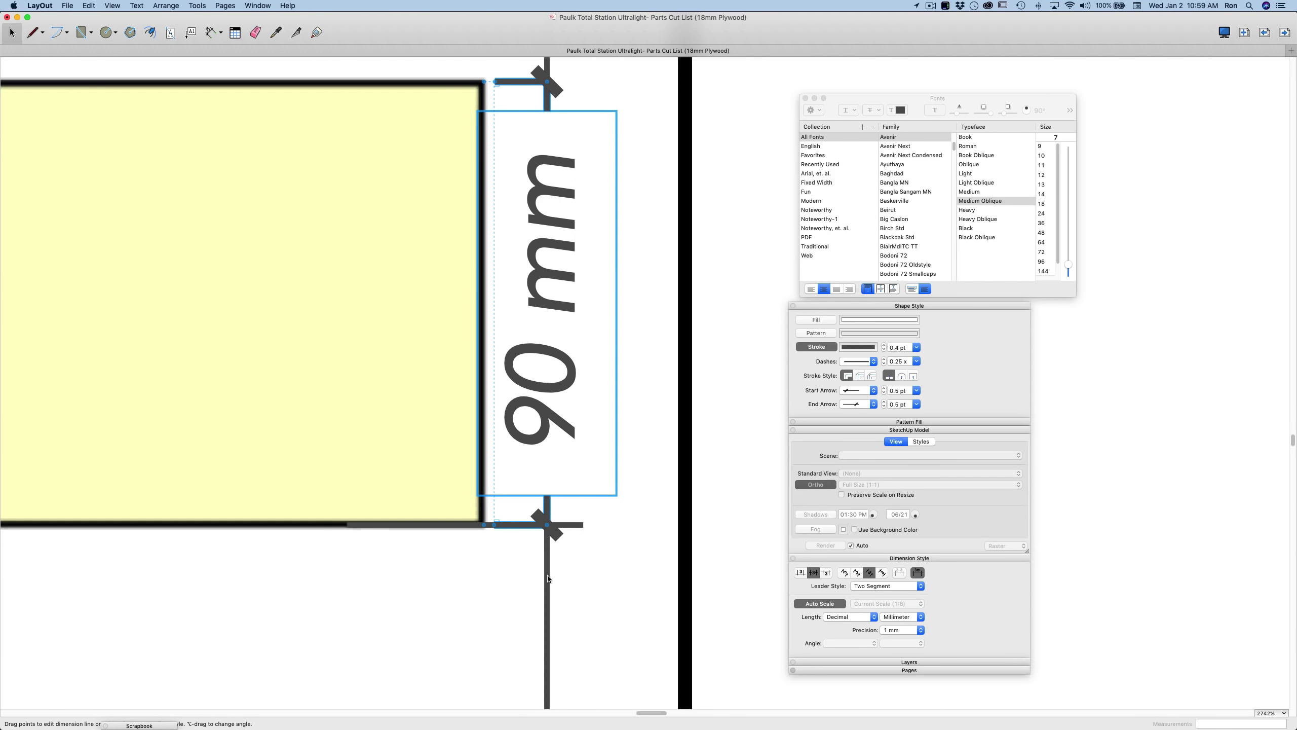
scroll(503, 563, "down", 3)
- Zoom in on the 10 mm notch dimension at the bottom of part 27
scroll(522, 263, "down", 5)
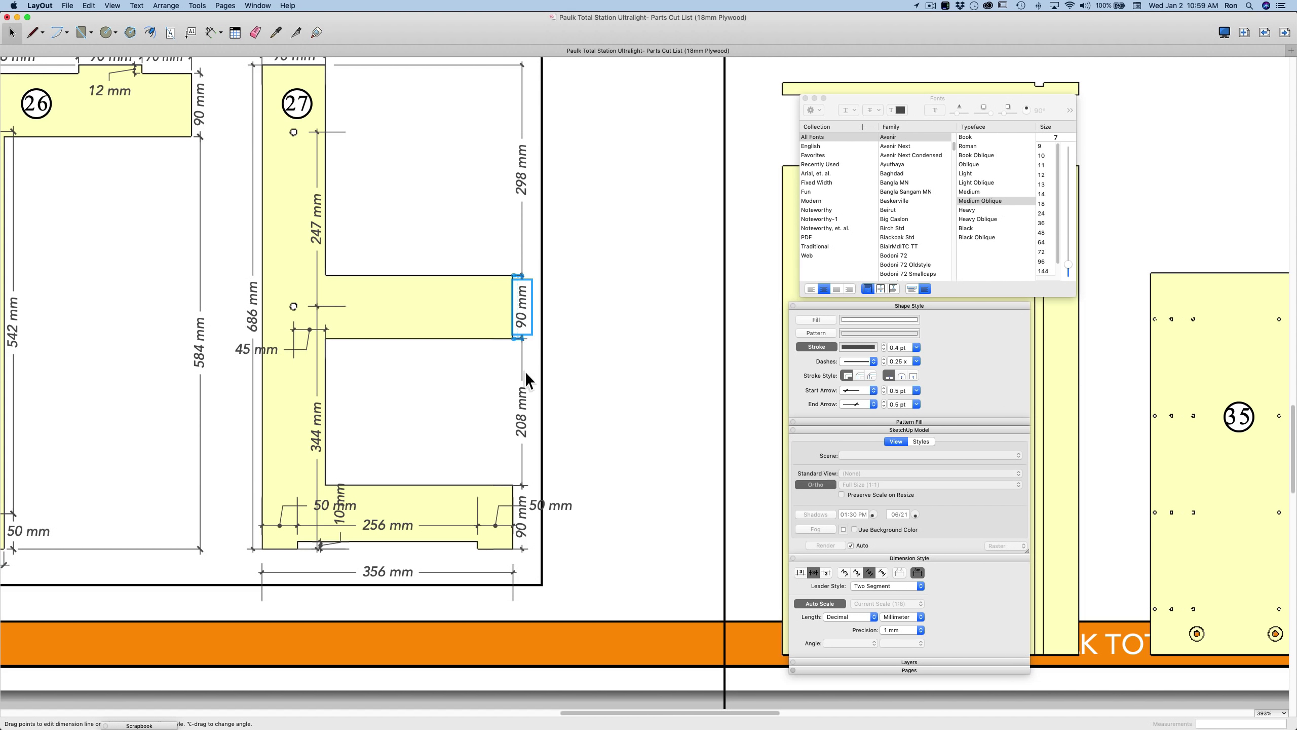
scroll(523, 352, "up", 1)
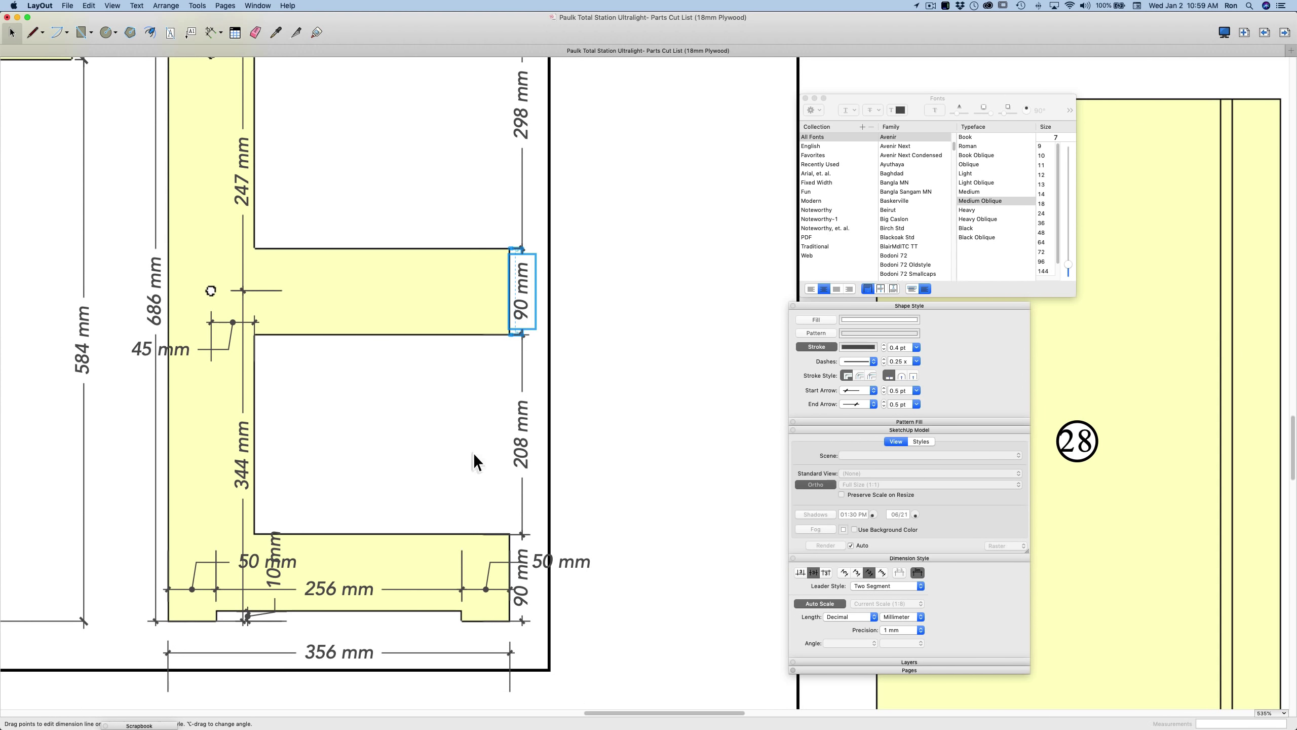
scroll(516, 646, "up", 3)
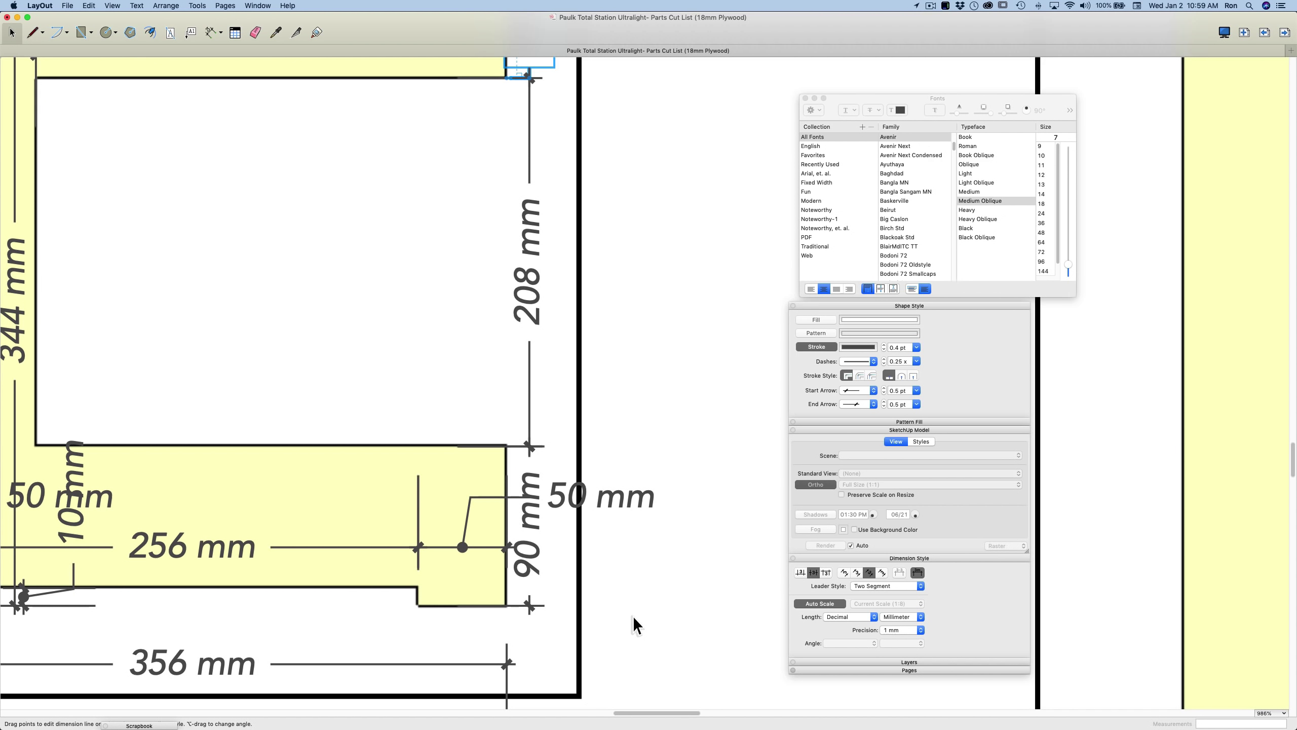
scroll(619, 609, "down", 3)
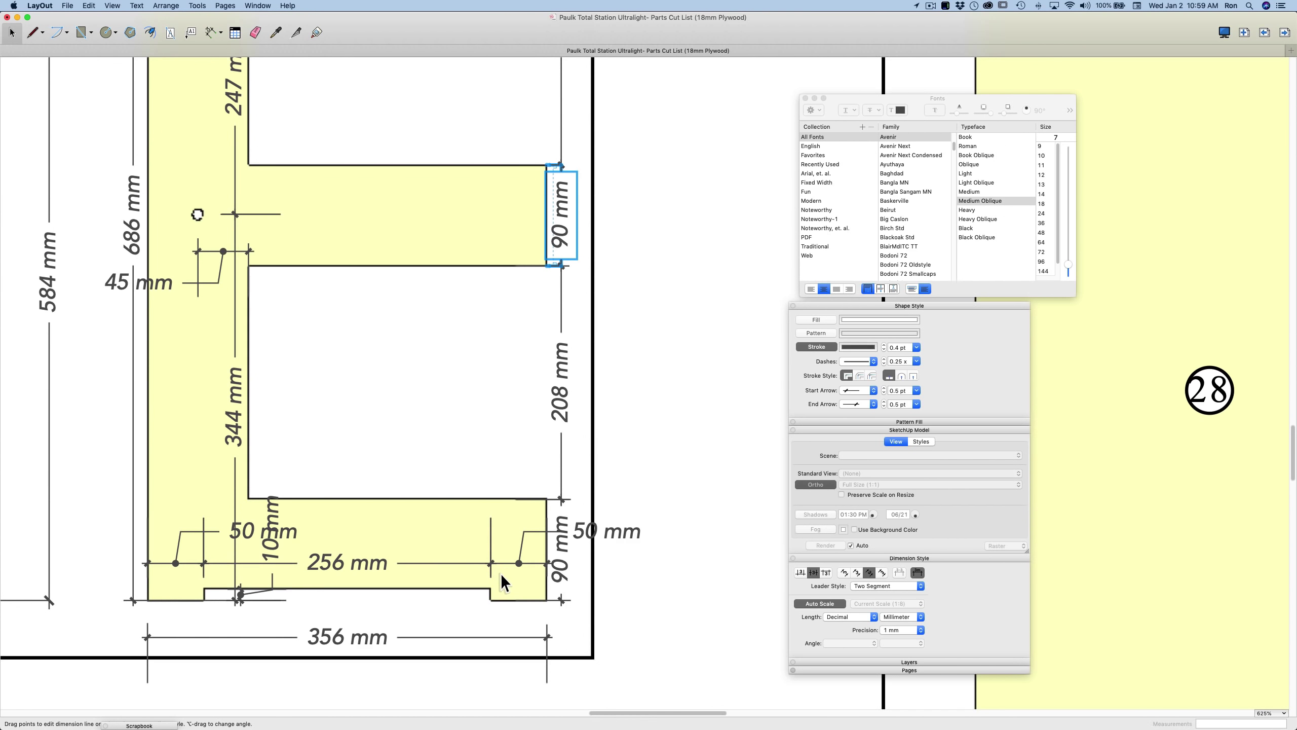
scroll(236, 598, "up", 10)
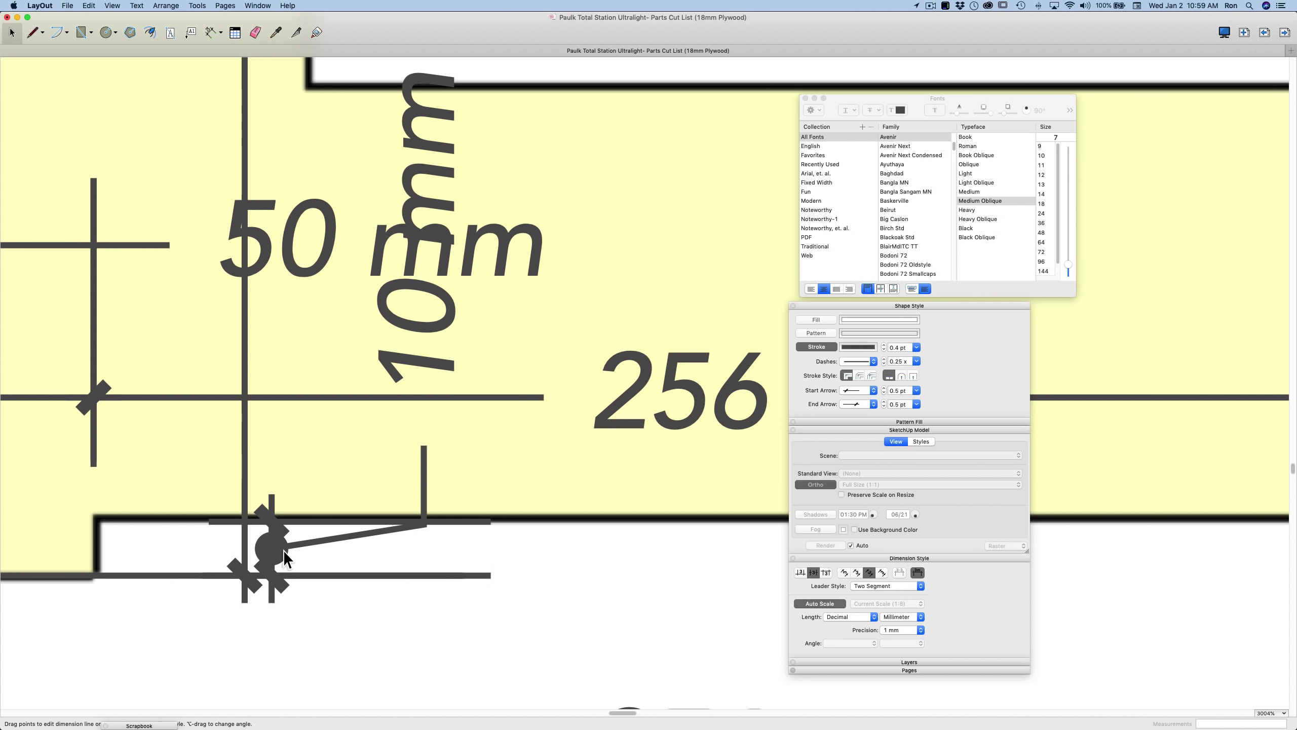
- Set the 10 mm dimension's Start Arrow size to 0.1 pt in Shape Style
left_click(299, 546)
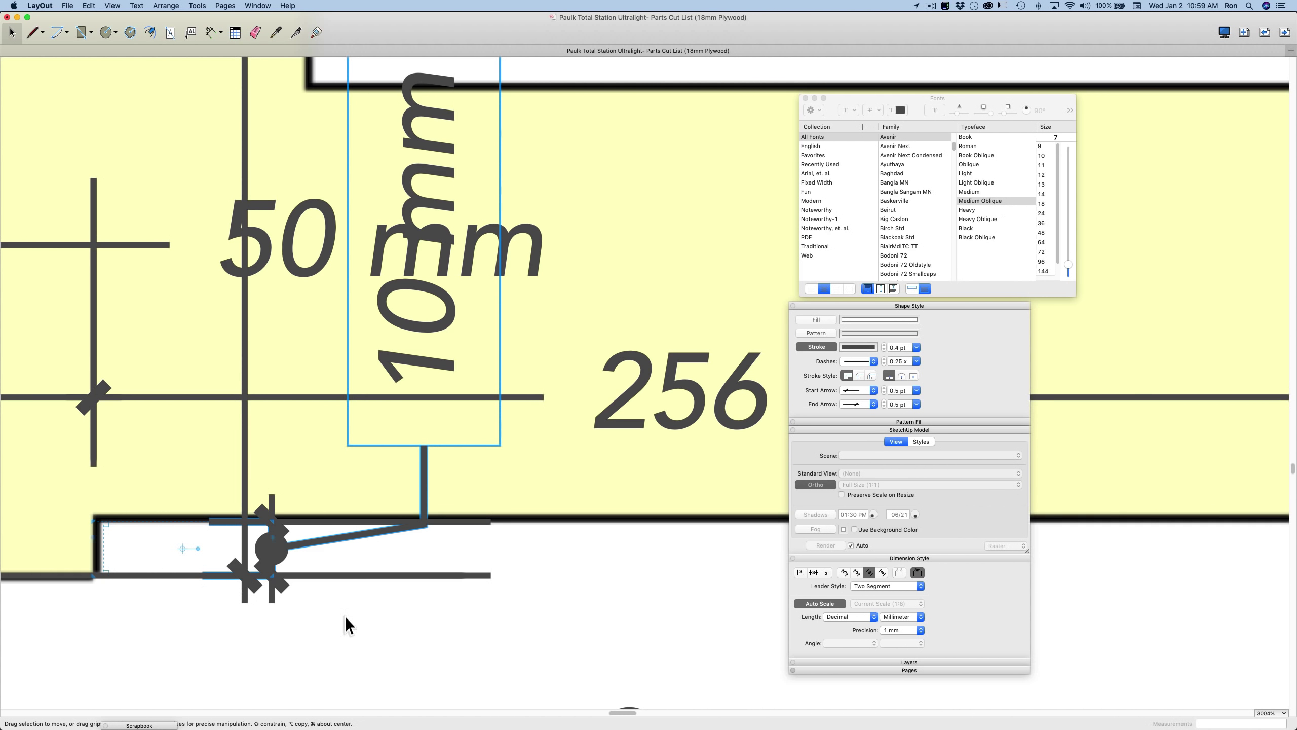
double_click(320, 543)
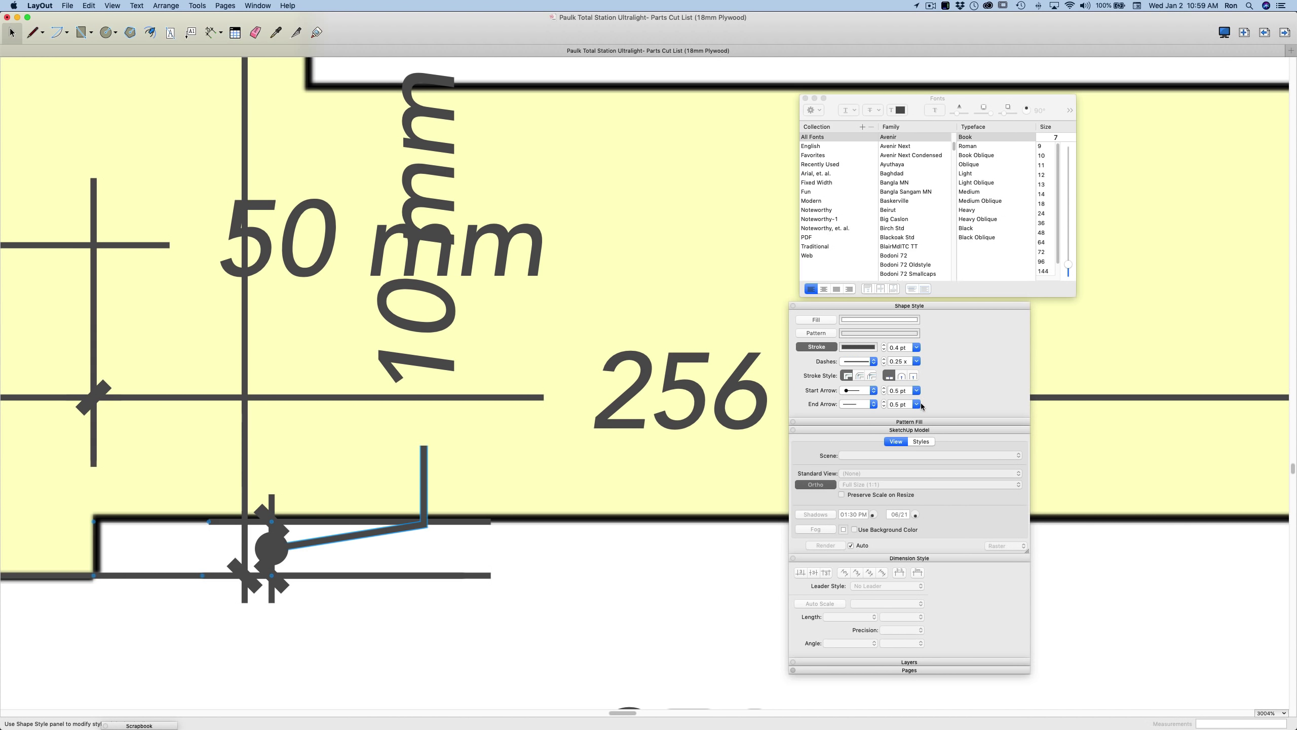
left_click(909, 392)
type("0.1")
key("Return")
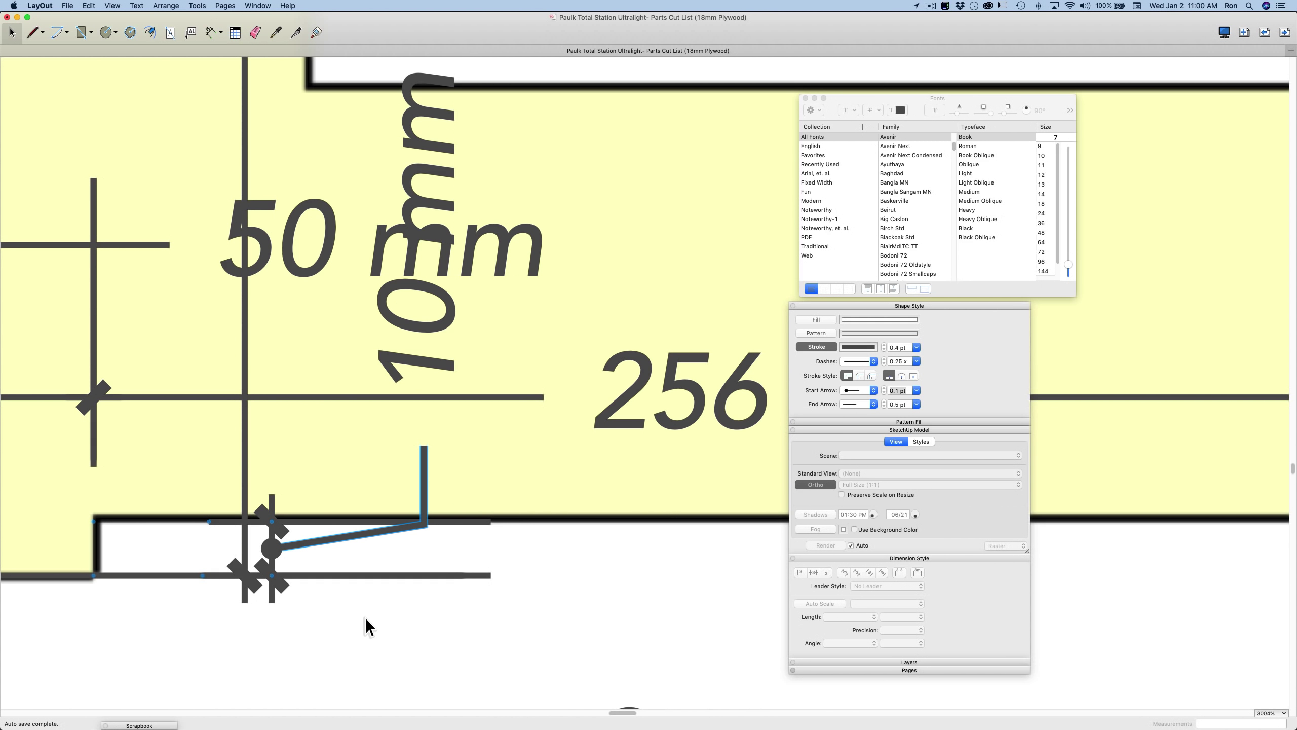
key("Escape")
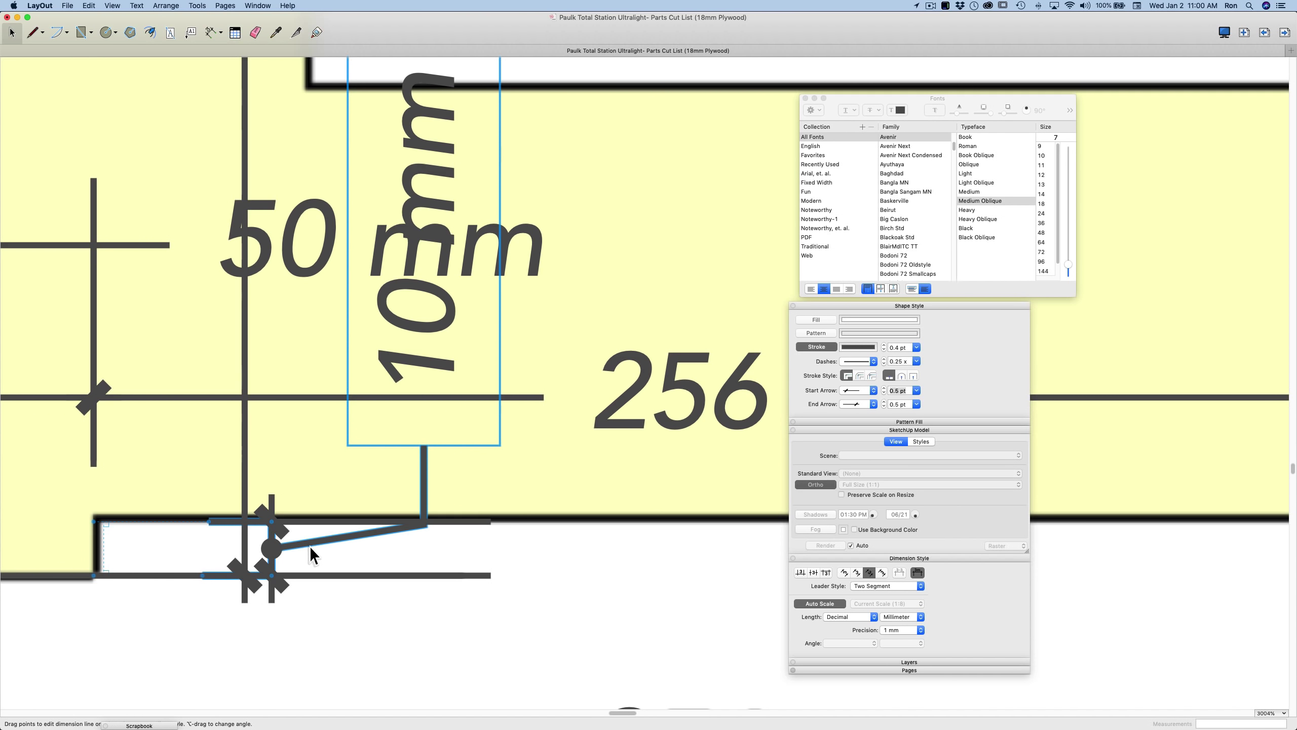
- Reselect the 10 mm dimension, reapply the 0.1 pt start arrow, and select the End Arrow size
left_click(291, 546)
left_click(277, 531)
left_click(900, 391)
type("0.1")
key("Return")
left_click(909, 405)
key("super+a")
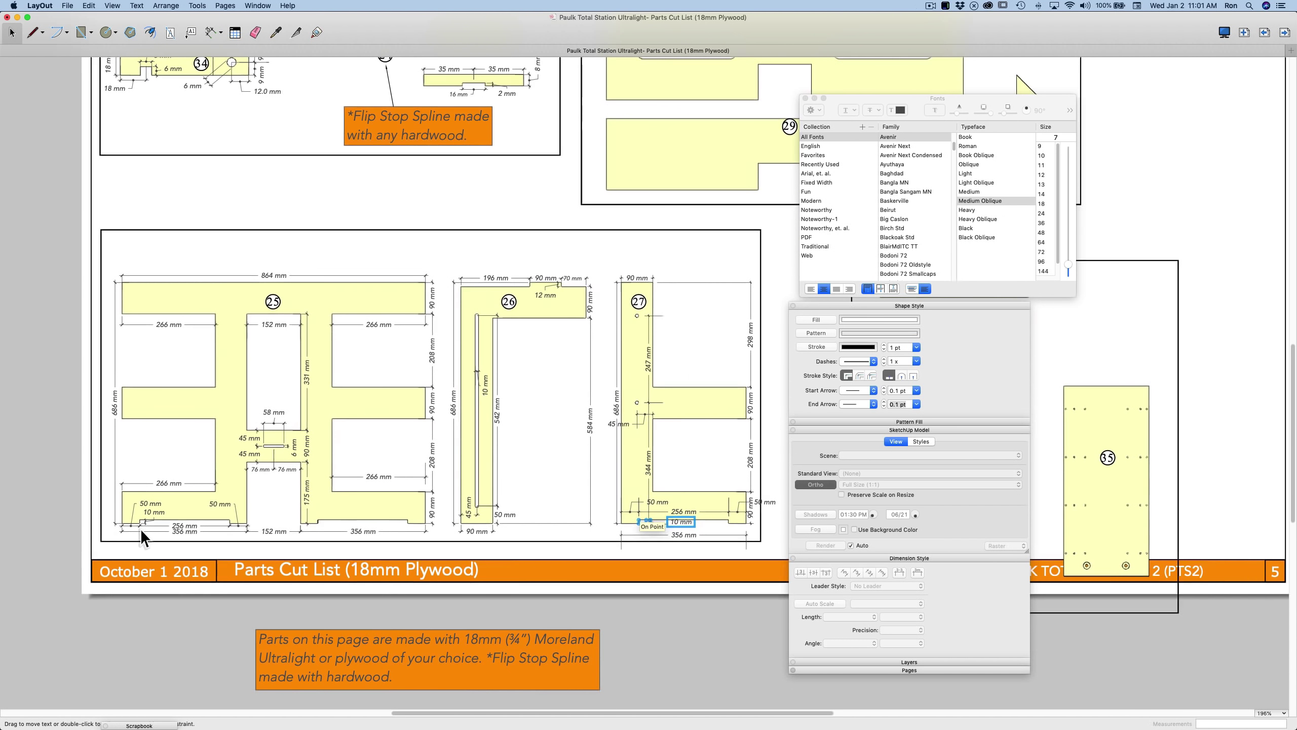
- Zoom to review part 27's 10 mm notch dimension with its 0.1 pt arrowheads
scroll(155, 520, "up", 1)
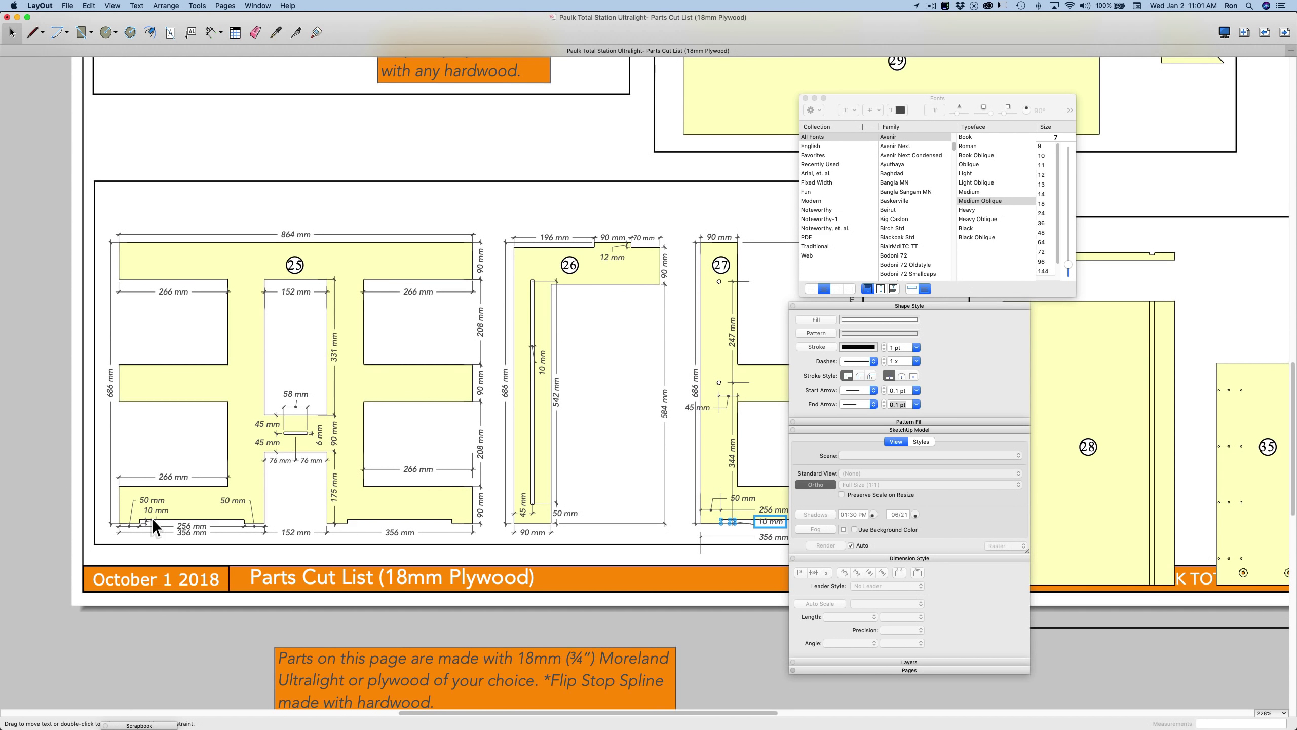
scroll(152, 513, "down", 5)
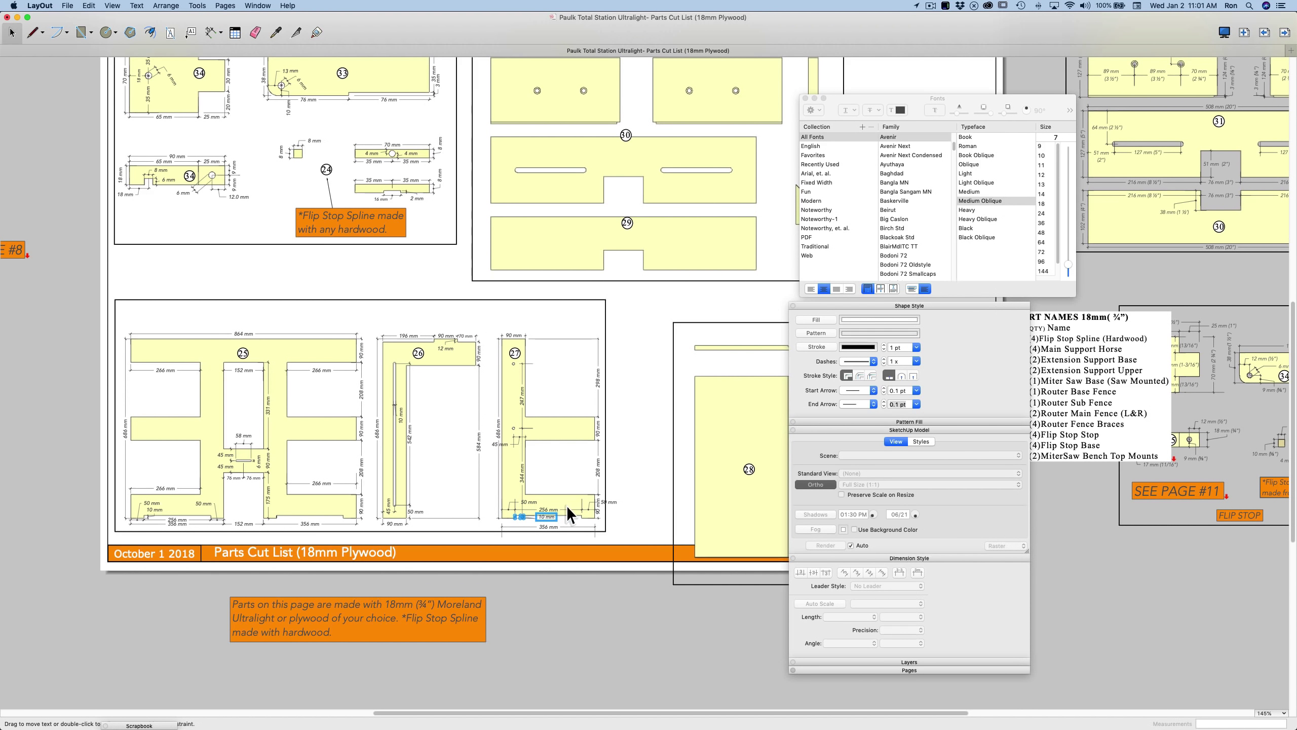
scroll(592, 498, "up", 5)
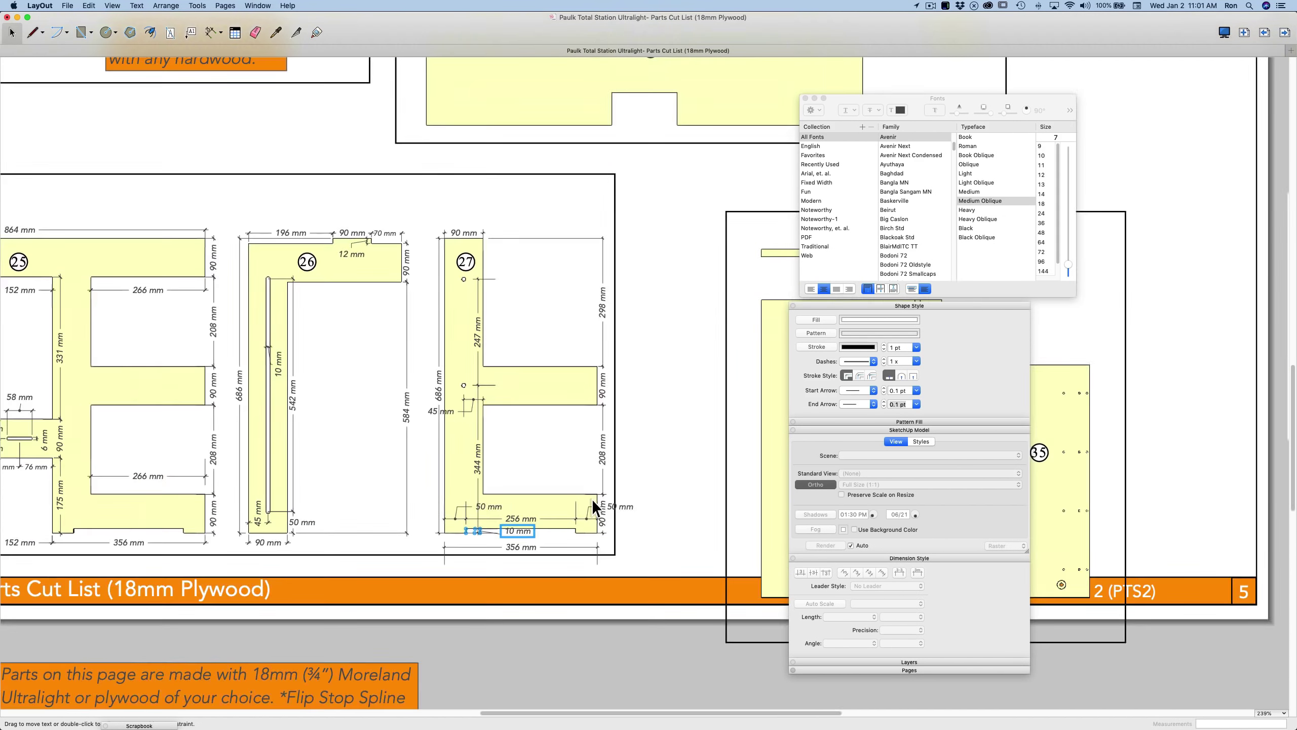